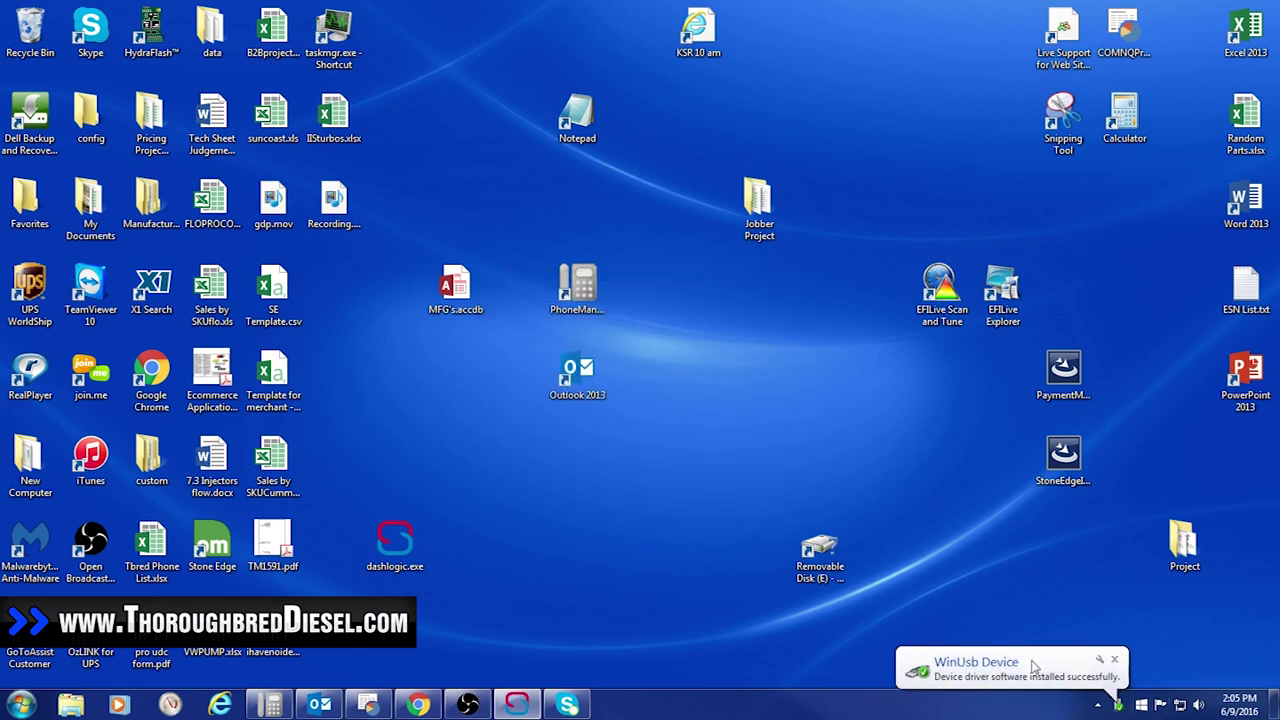
Dismiss the driver notification, switch to Chrome and examine the Palmer Performance downloads page for the DashLogic Configuration Utility.
left_click(1114, 661)
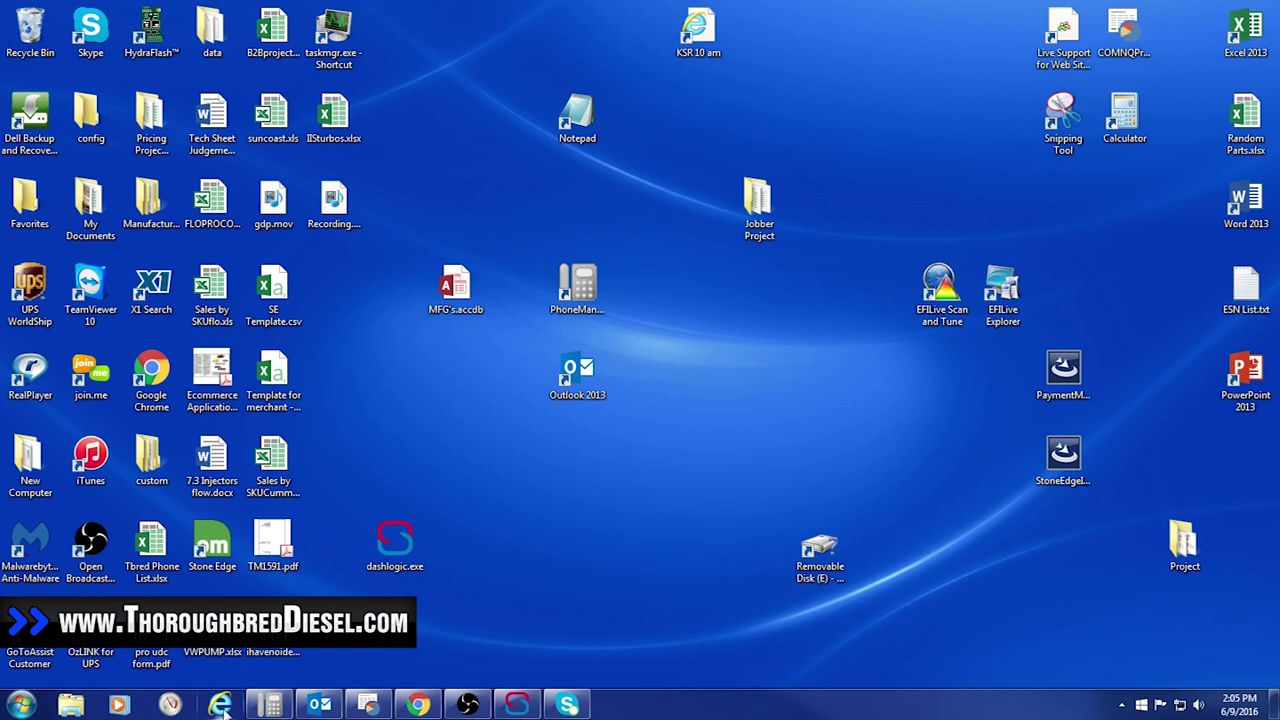
left_click(418, 705)
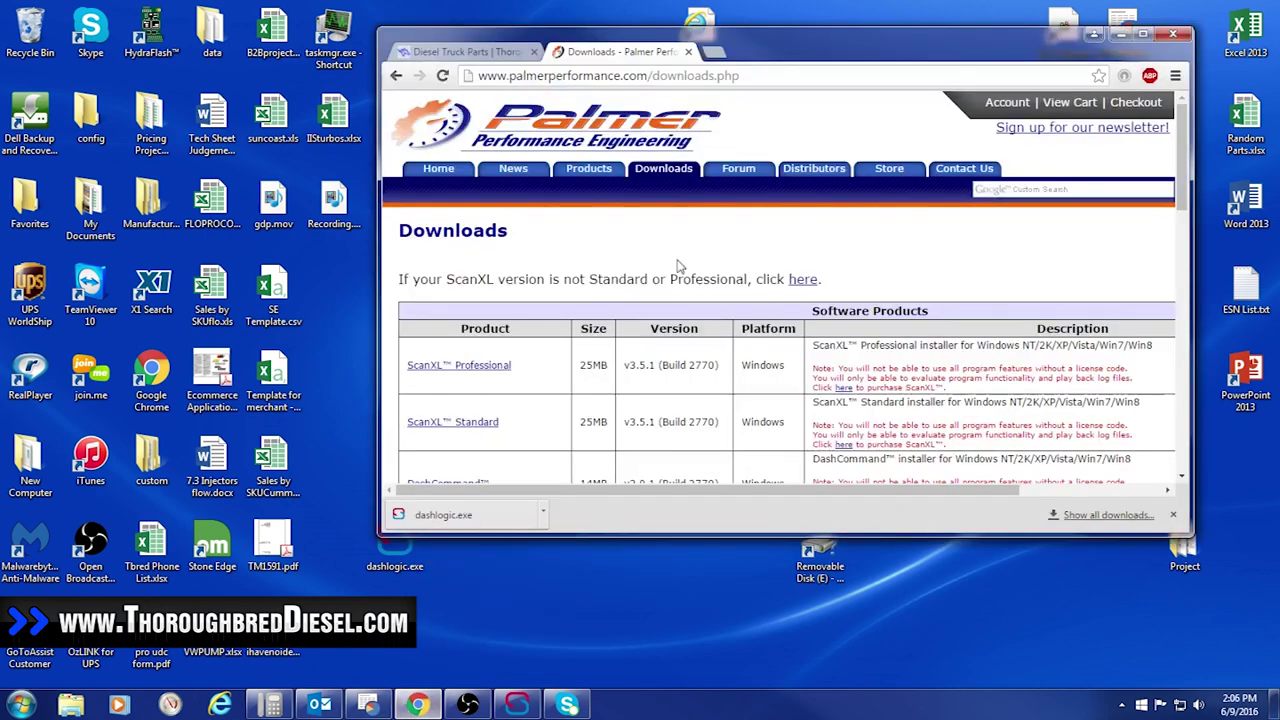
left_click(1142, 36)
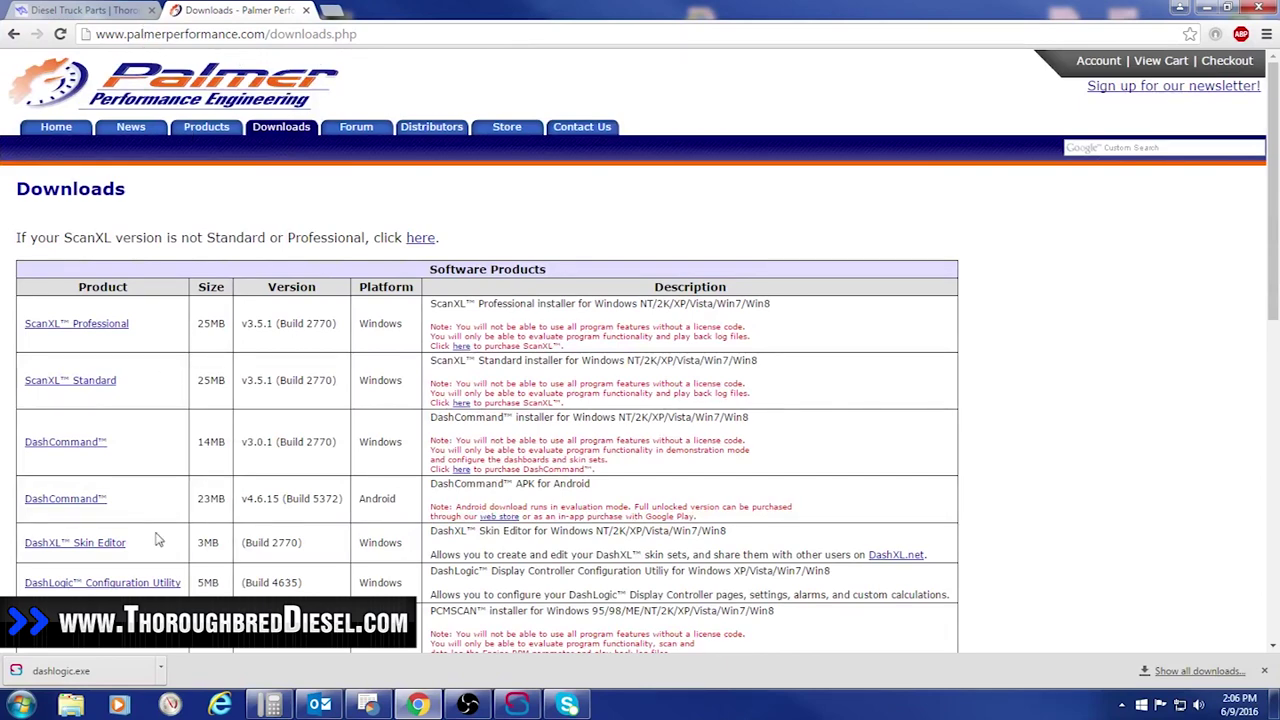
scroll(158, 550, "down", 1)
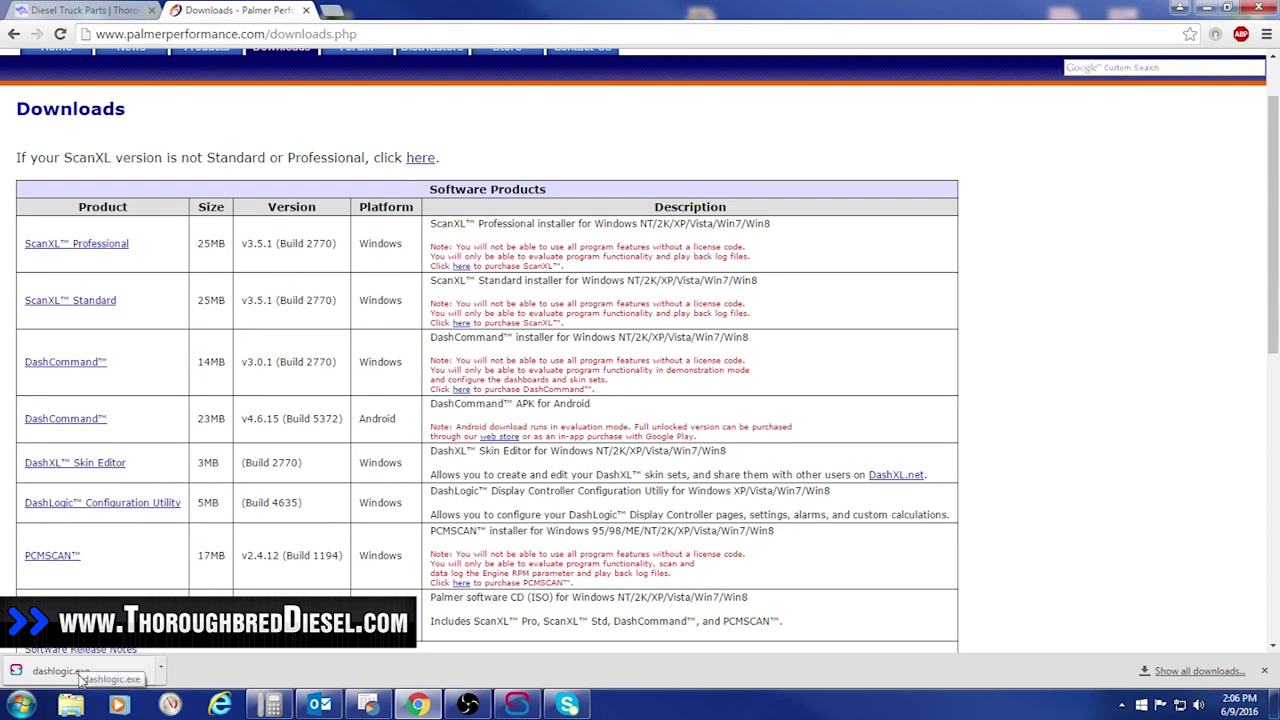
Copy the downloaded dashlogic.exe from Chrome to the desktop and place its icon in the open area below Outlook 2013.
left_click(1227, 7)
left_click_drag(453, 513, 397, 548)
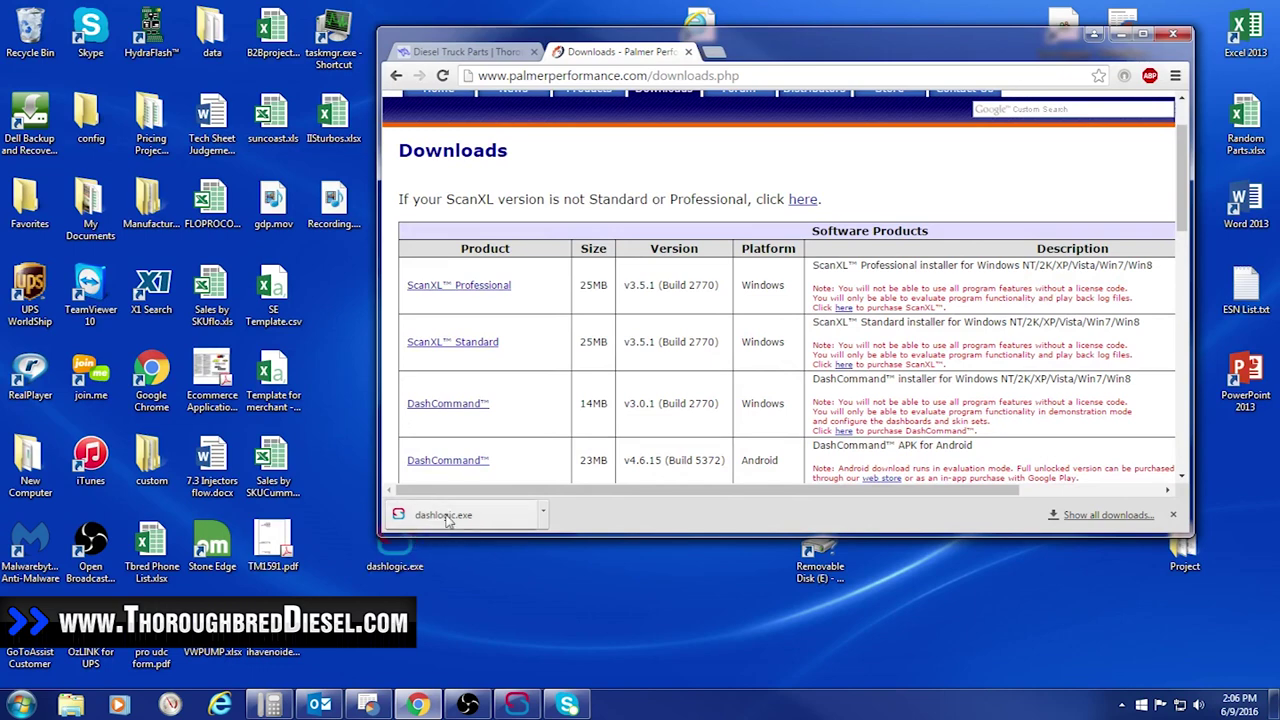
left_click(1121, 38)
left_click_drag(405, 535, 514, 452)
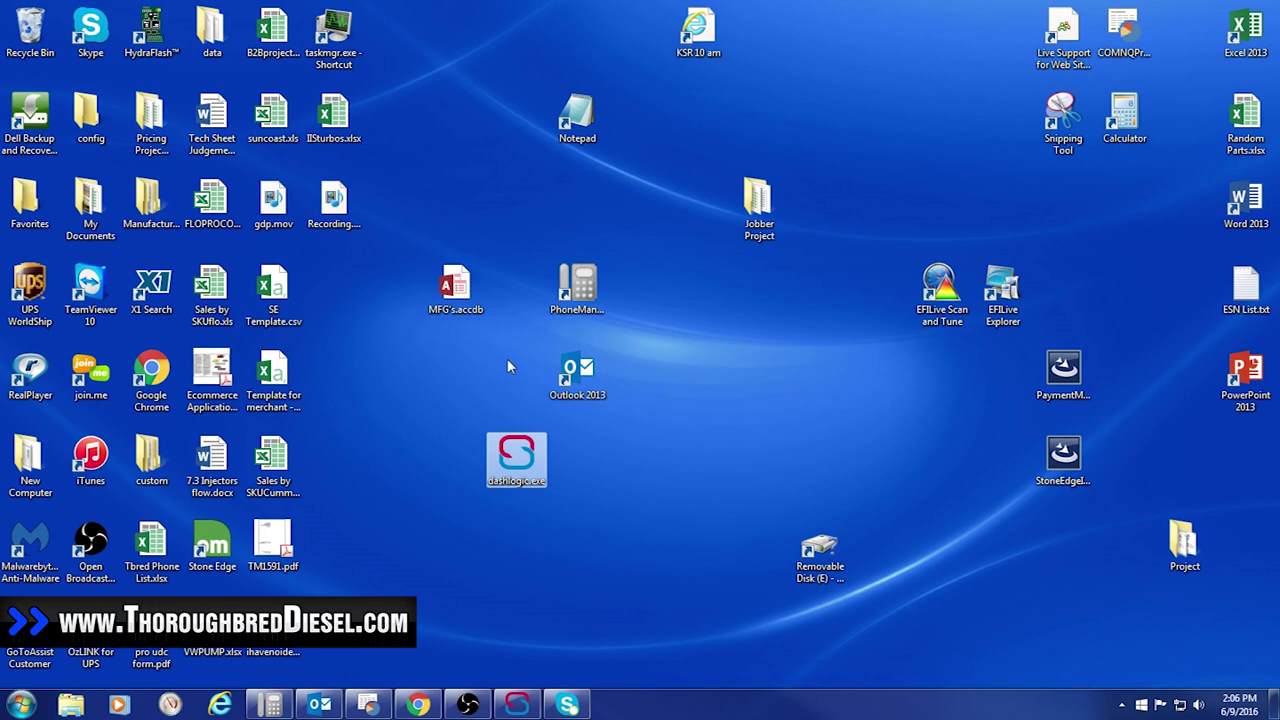
Run dashlogic.exe from the desktop, allowing the unverified publisher, and connect the configuration utility to the DashLogic device.
double_click(518, 462)
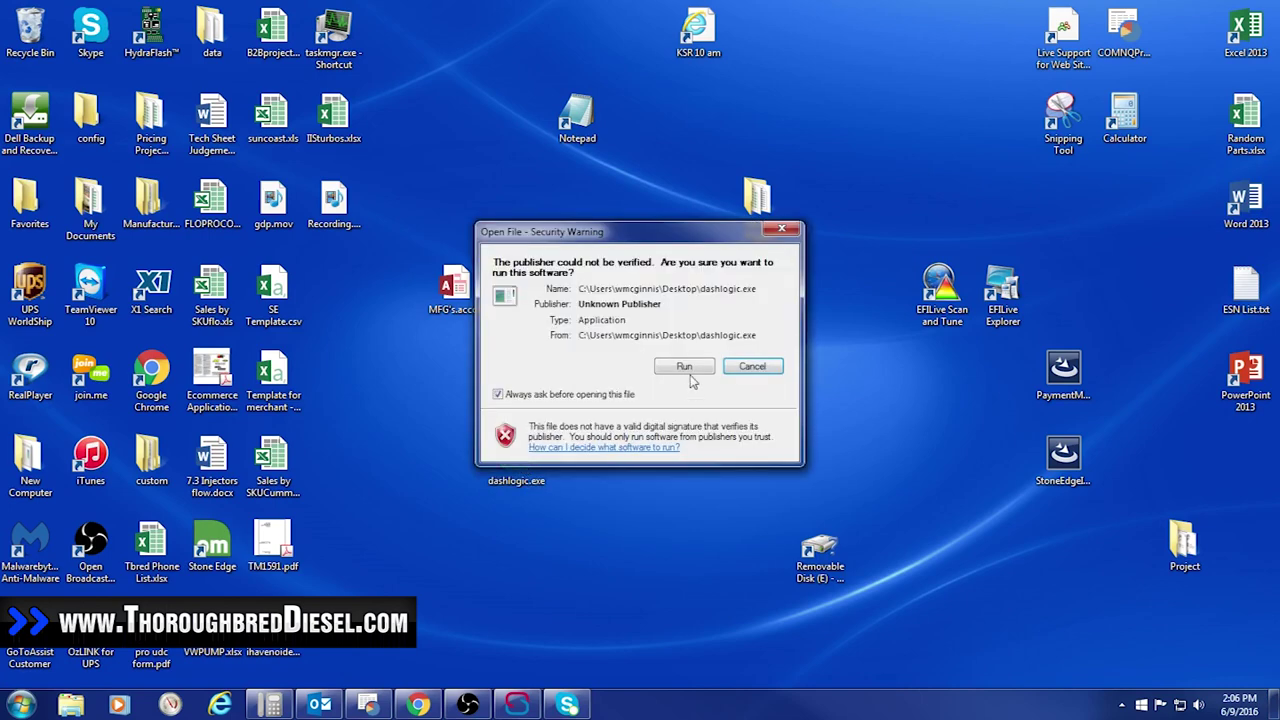
left_click(686, 367)
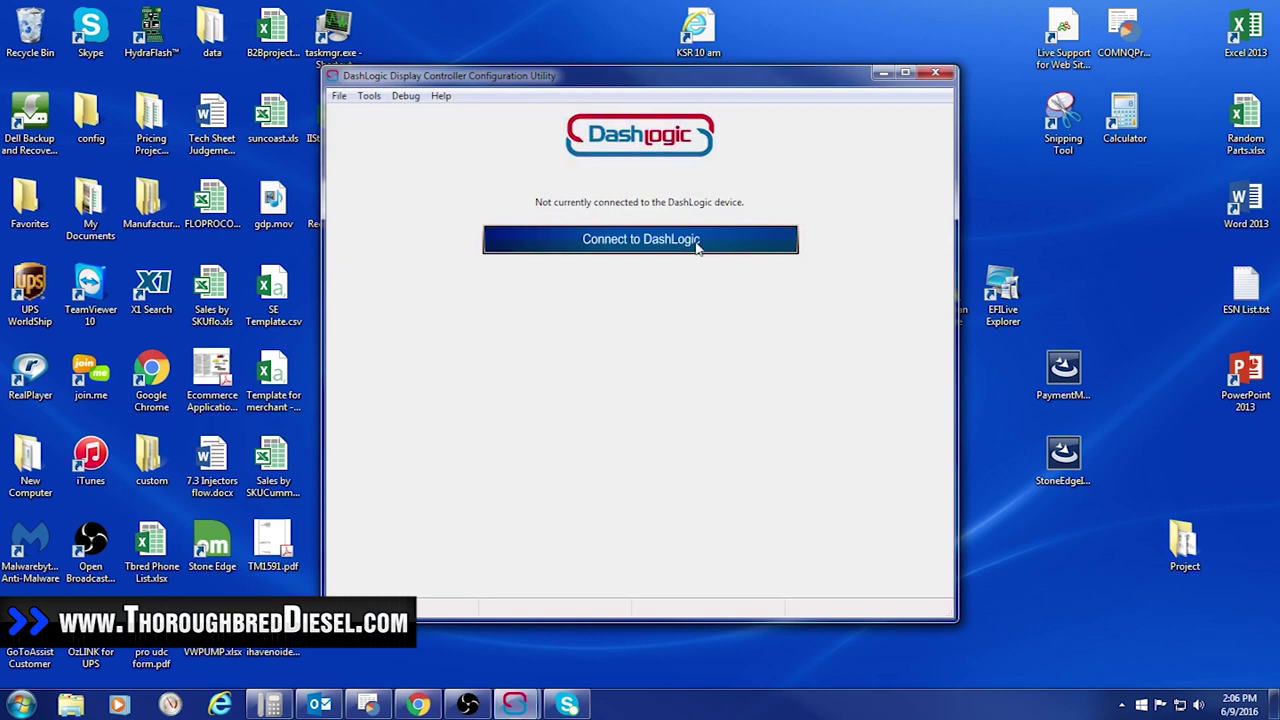
left_click(643, 245)
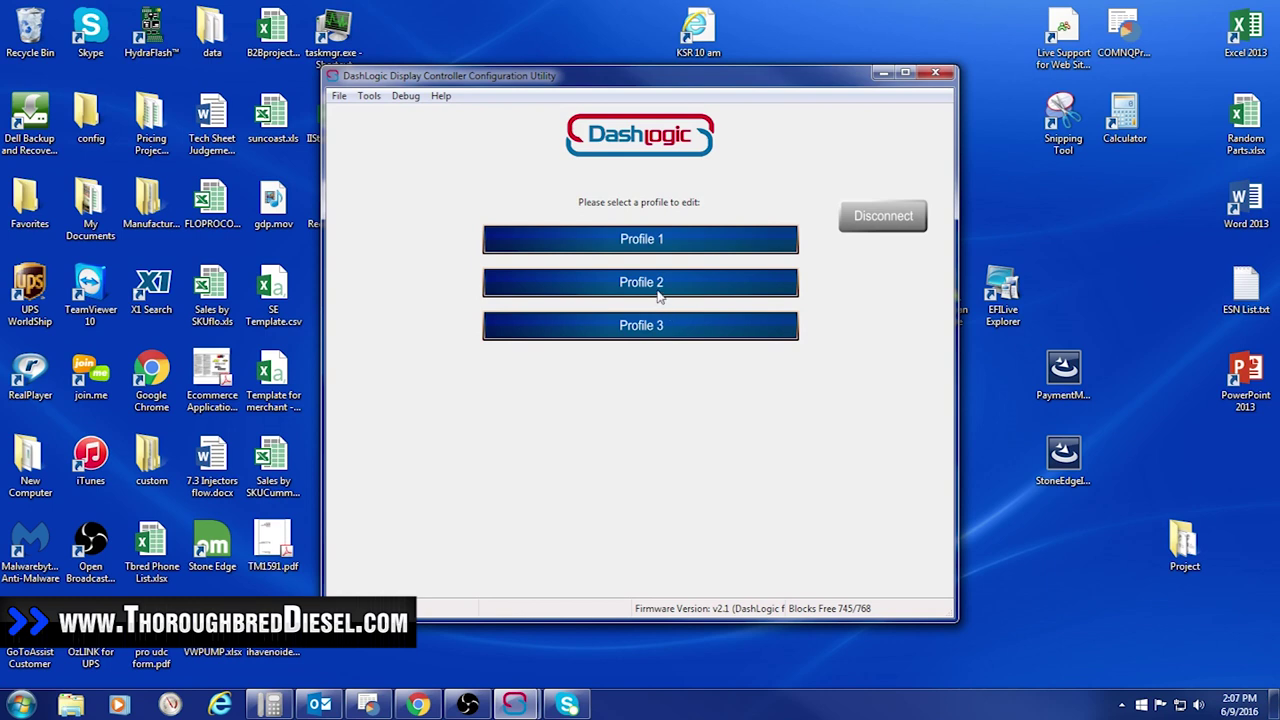
In Profile 1's DIC Page 2, use Simple Mode to set the second line's second parameter to Desired Fuel Rail Pressure (psi).
left_click(660, 243)
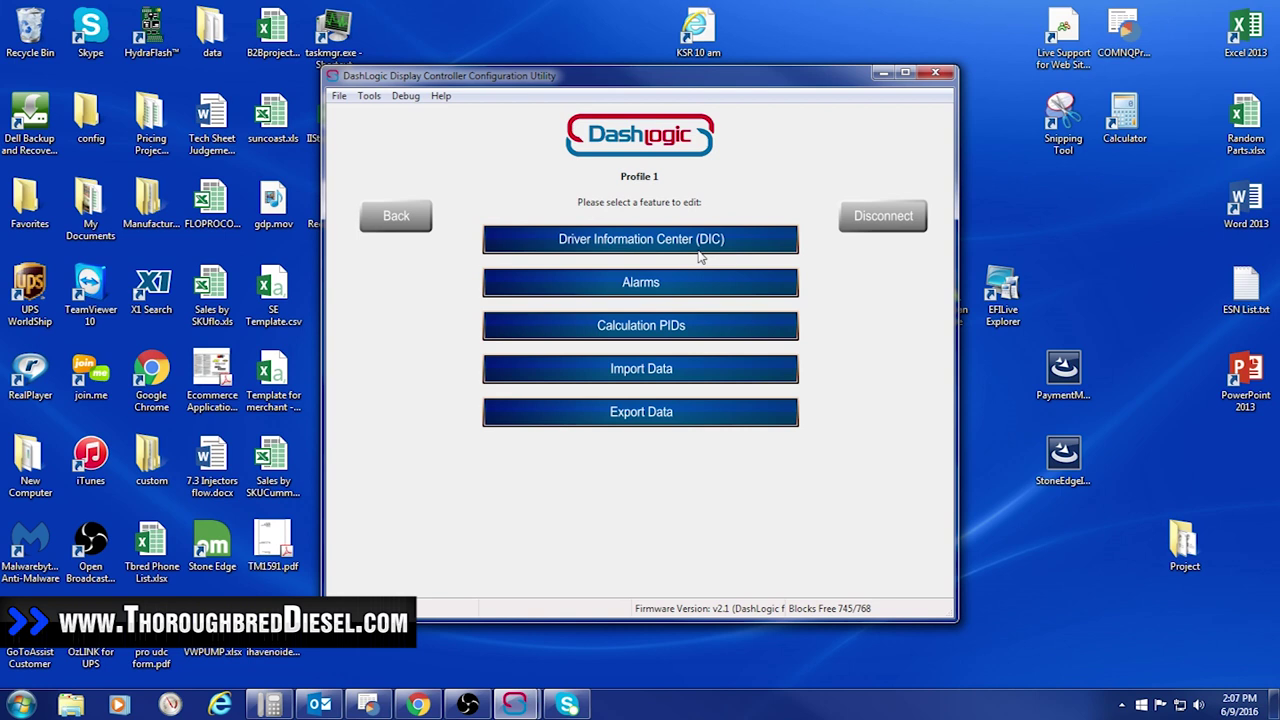
left_click(643, 245)
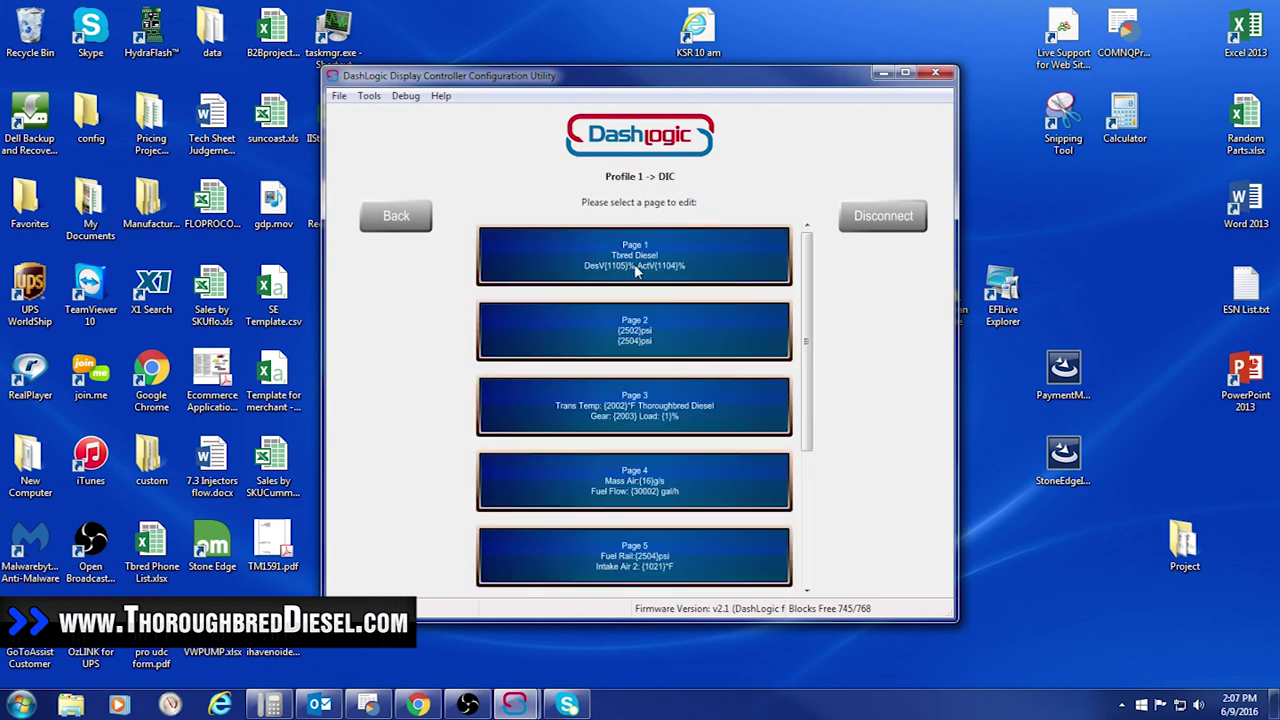
left_click(640, 336)
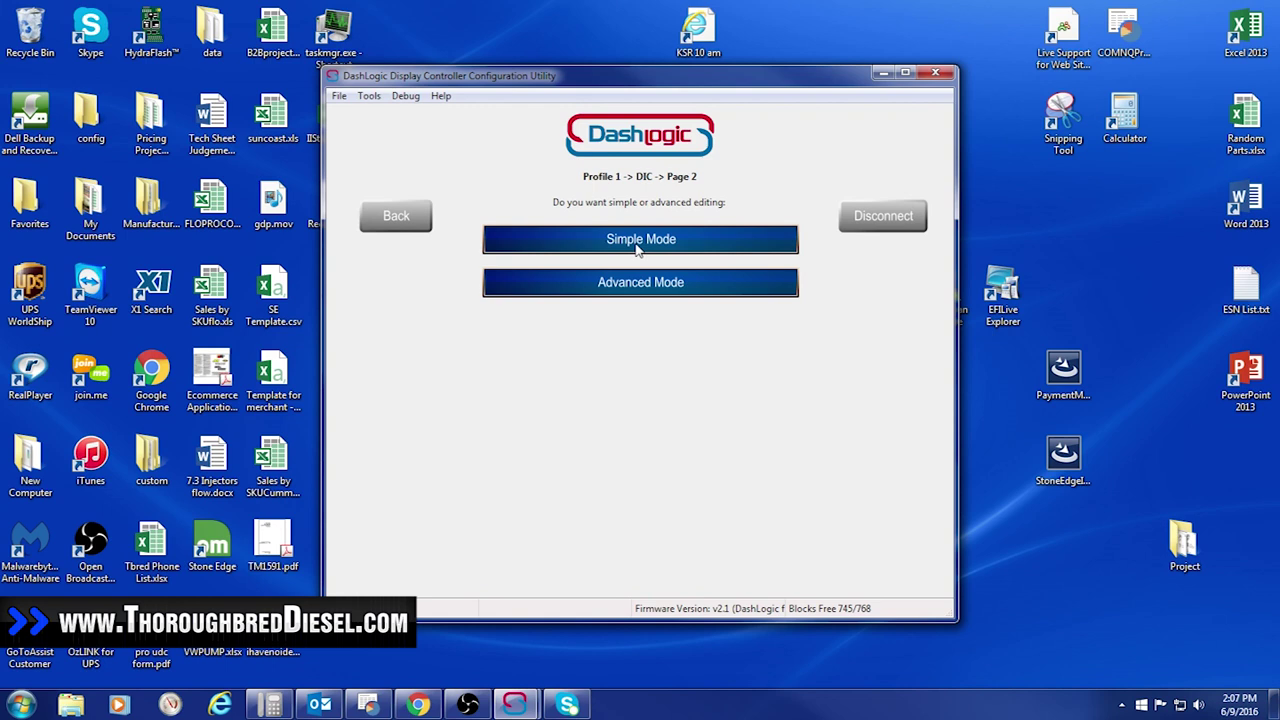
left_click(637, 249)
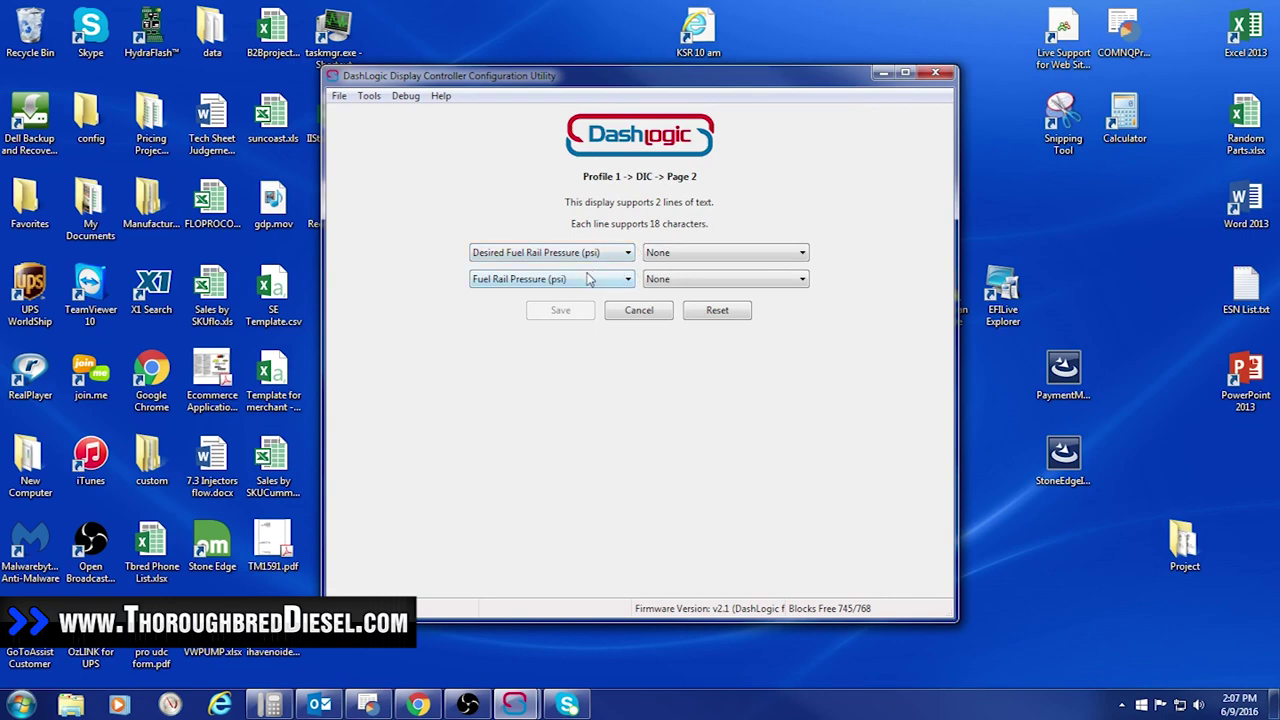
left_click(793, 287)
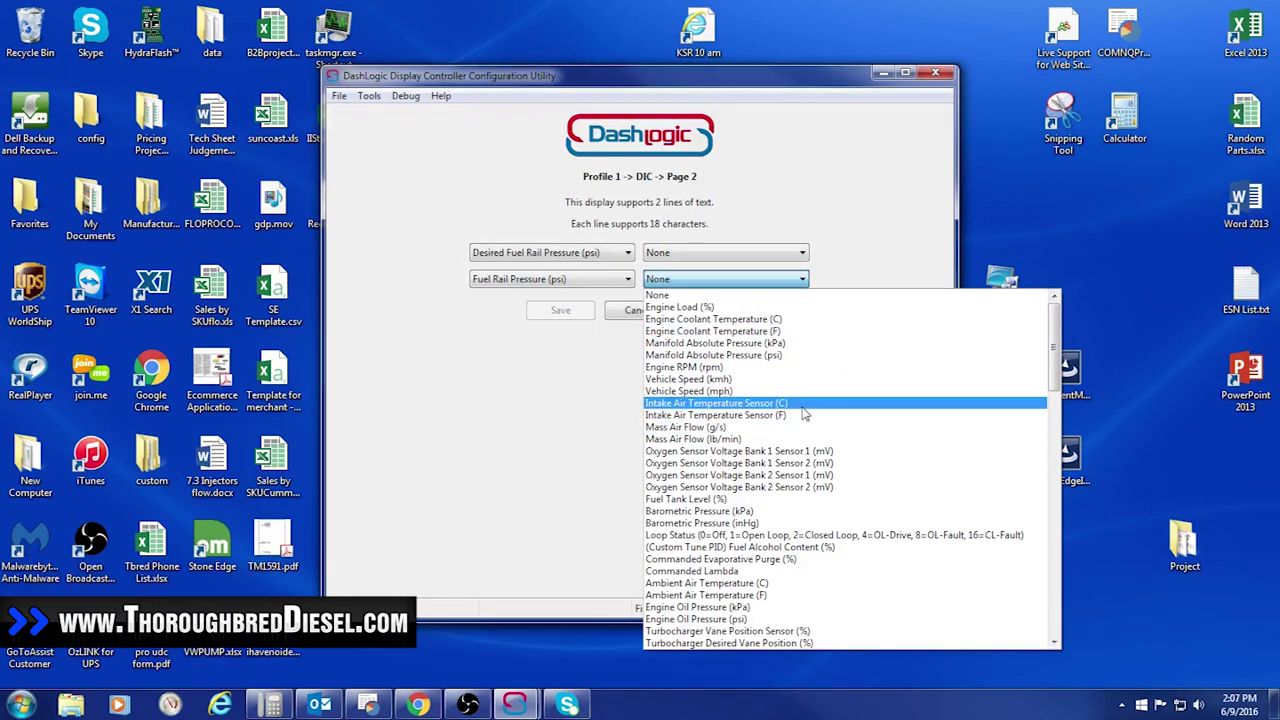
left_click_drag(1057, 362, 1068, 436)
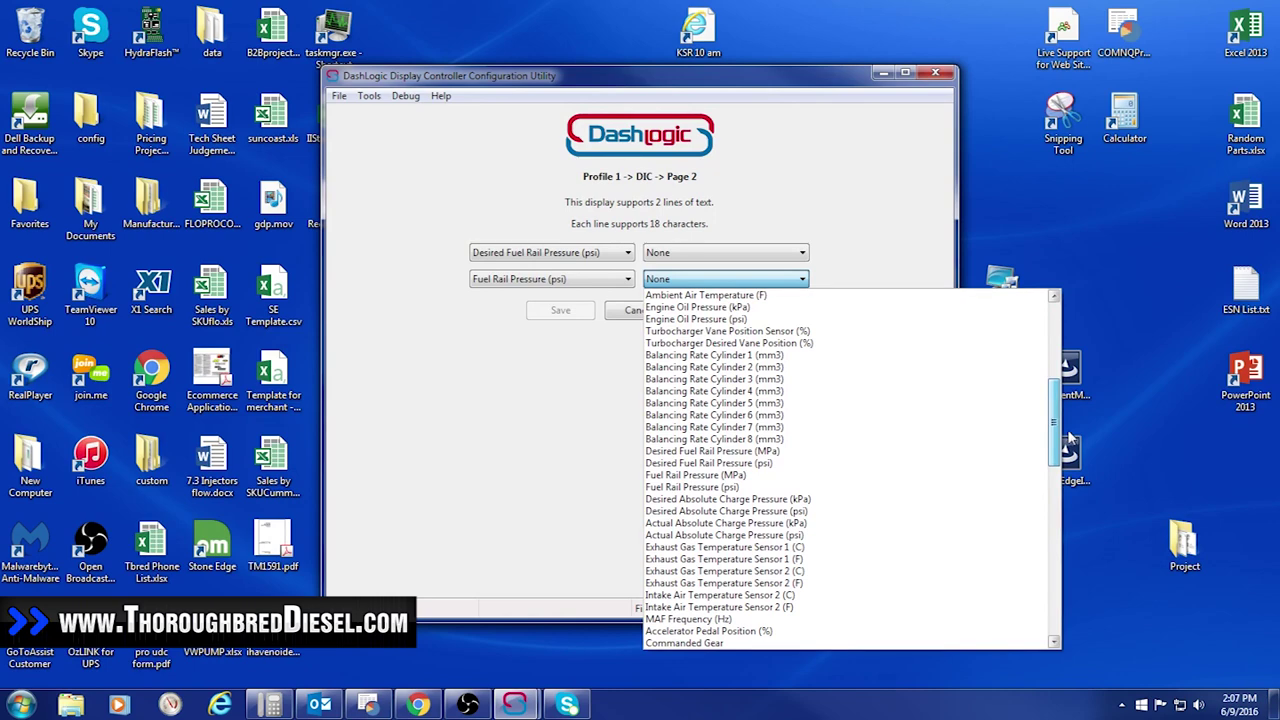
left_click_drag(1057, 433, 1078, 418)
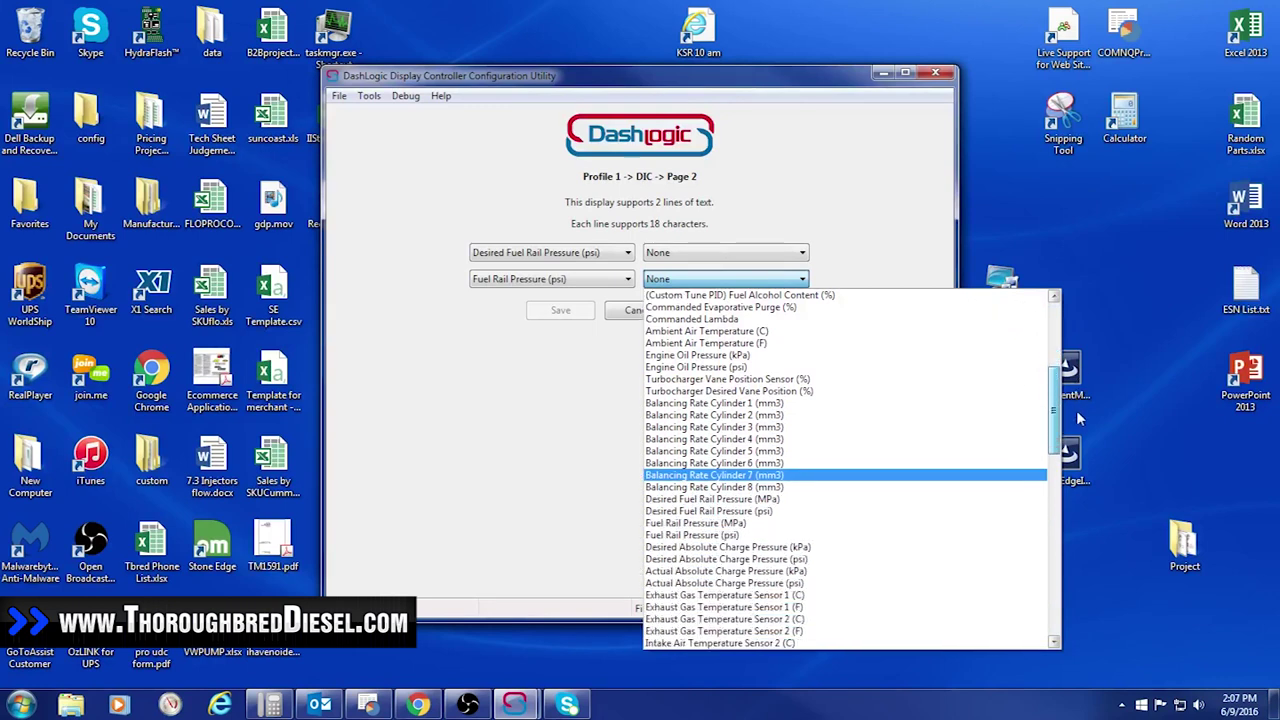
left_click(775, 512)
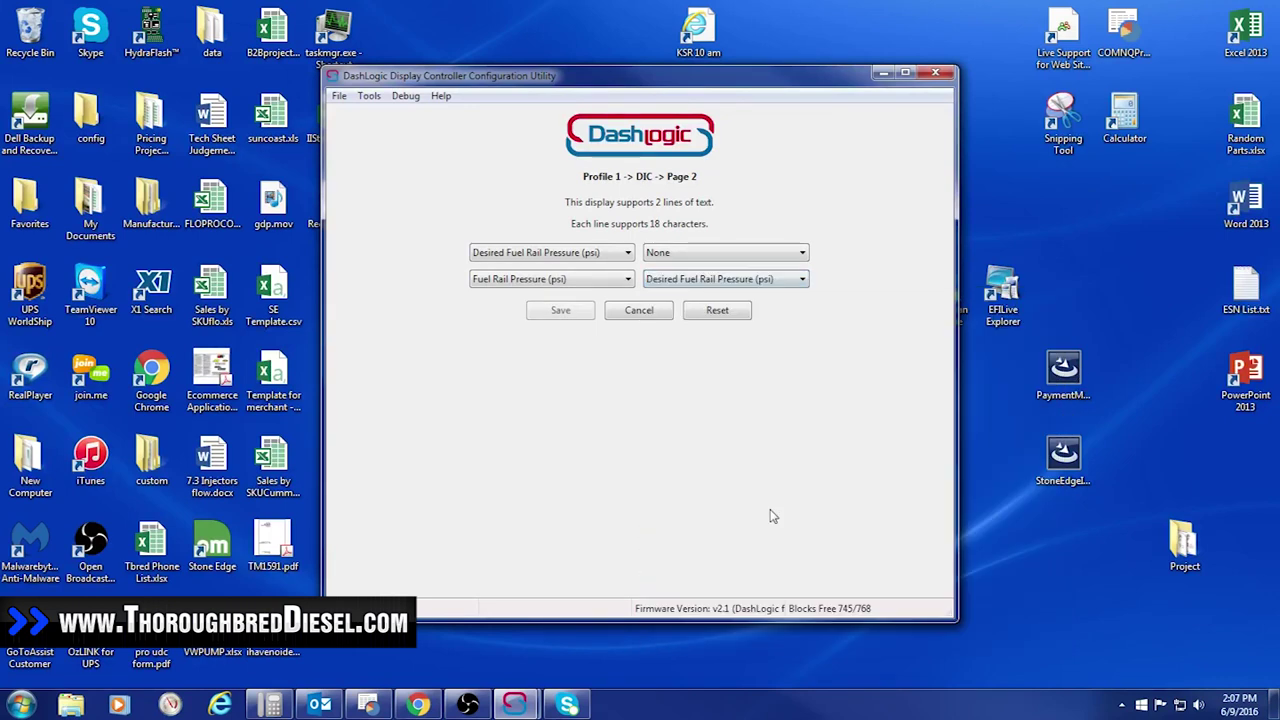
Set the first line's first parameter on DIC Page 2 to None and save the page.
left_click(627, 253)
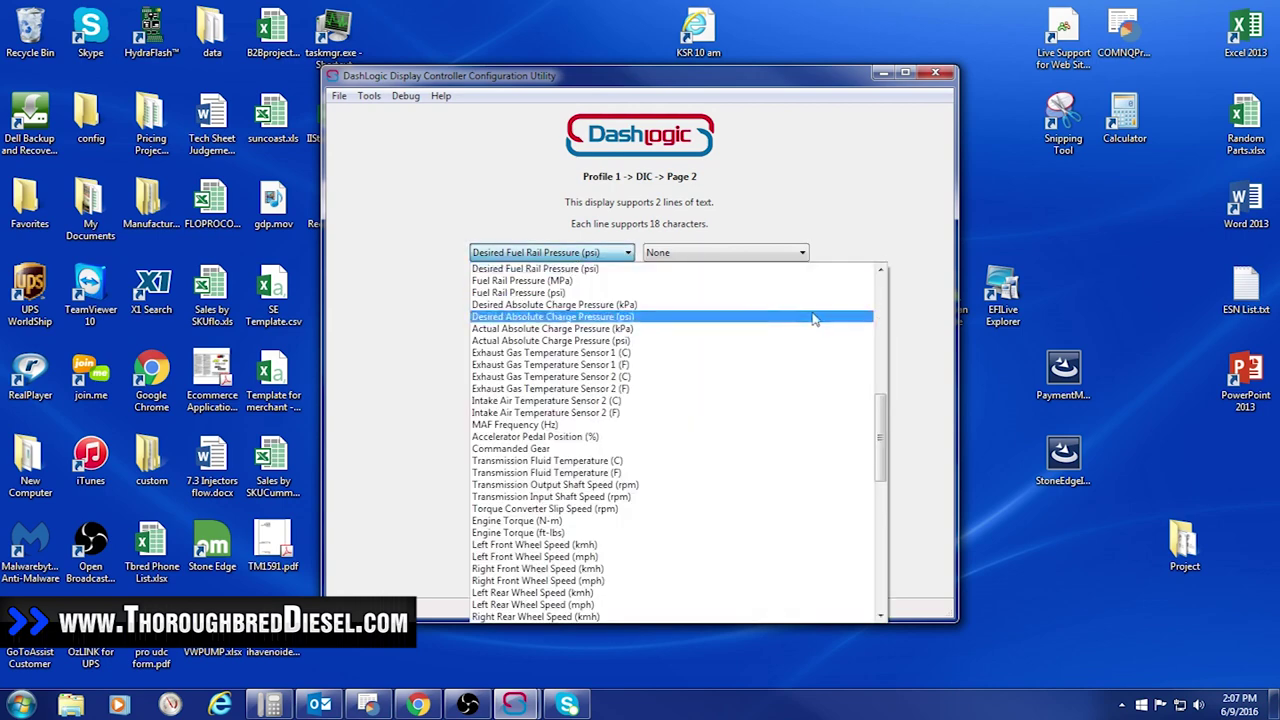
left_click_drag(881, 580, 882, 263)
left_click(502, 268)
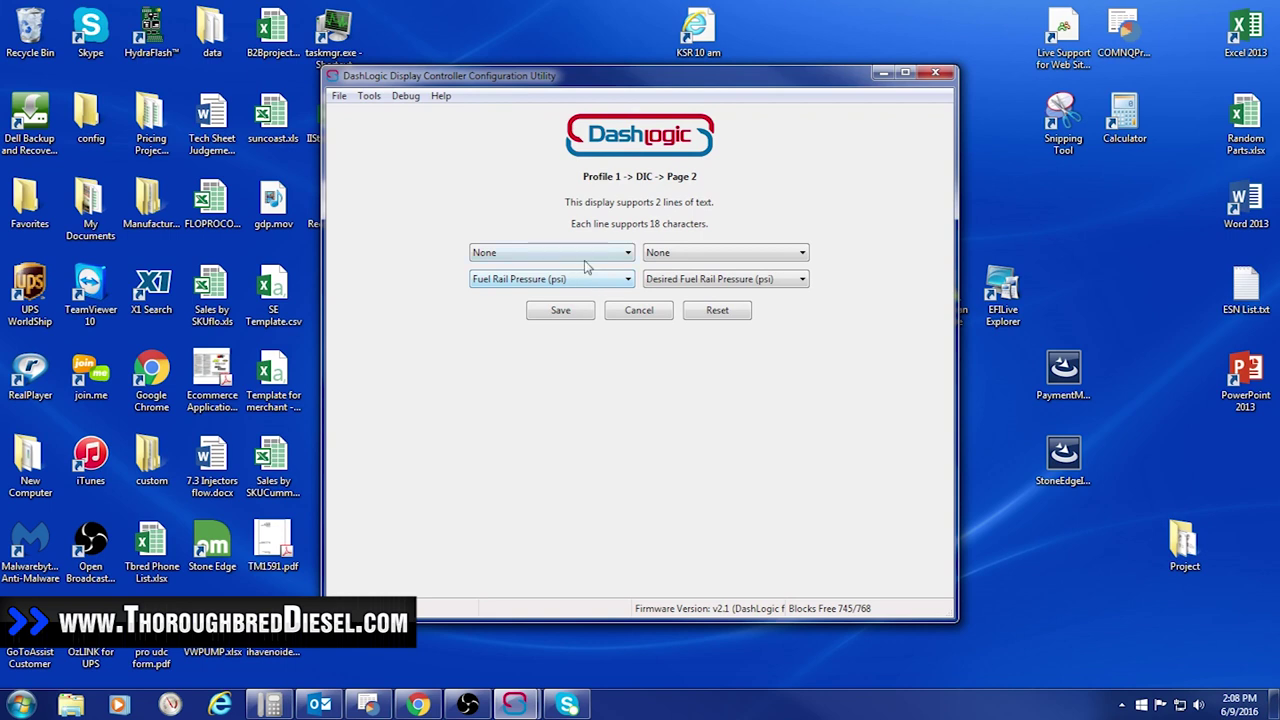
left_click(566, 311)
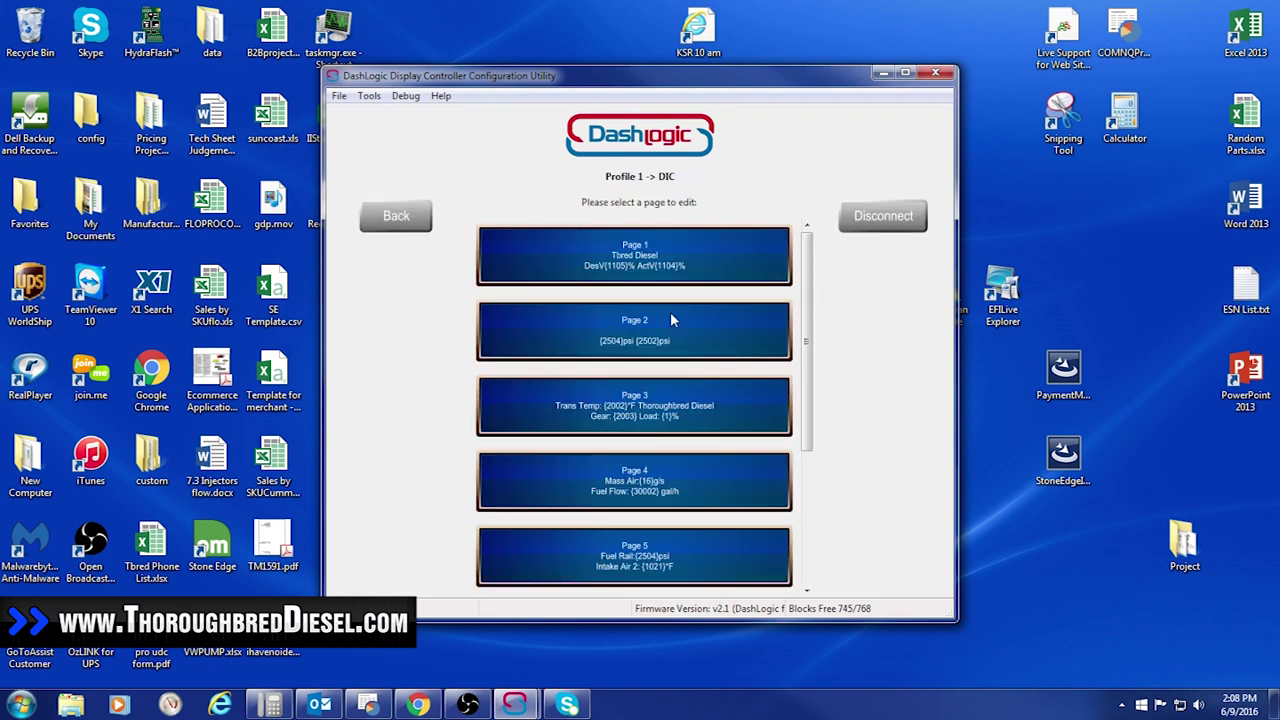
Edit DIC Page 2 in Advanced Mode and enter "Railpressure" as the text of its empty first line.
left_click(646, 338)
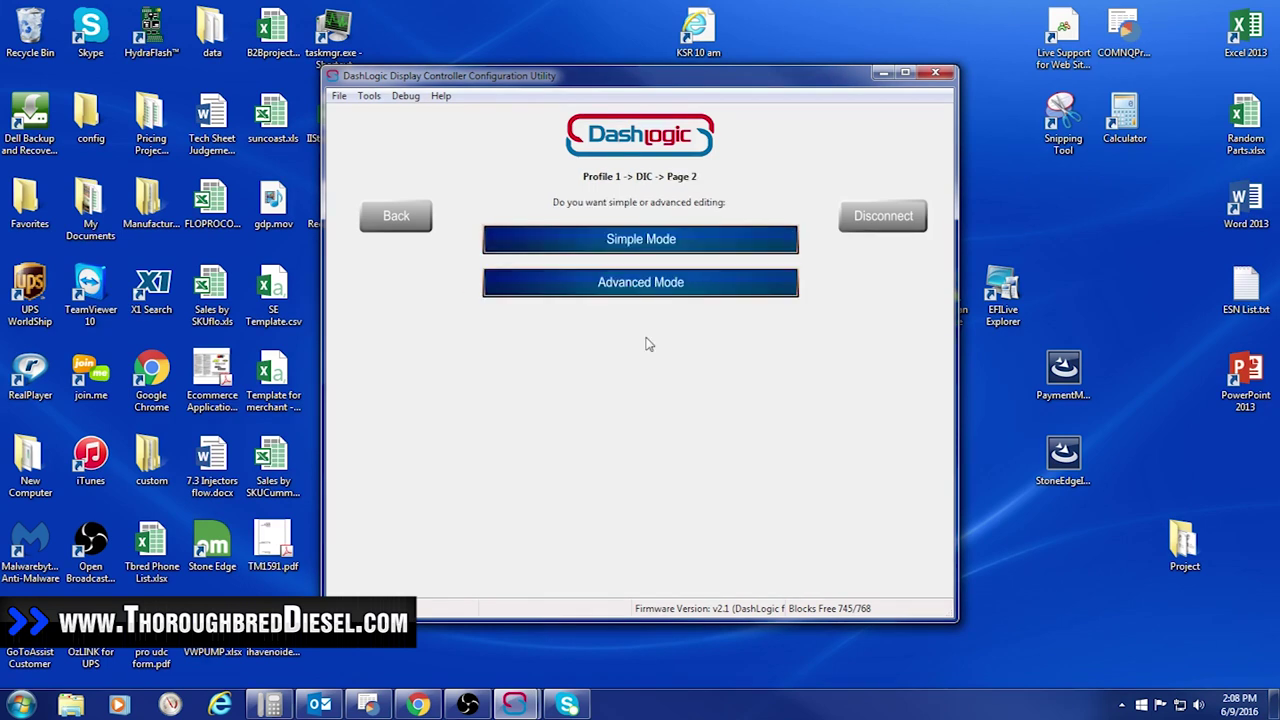
left_click(648, 285)
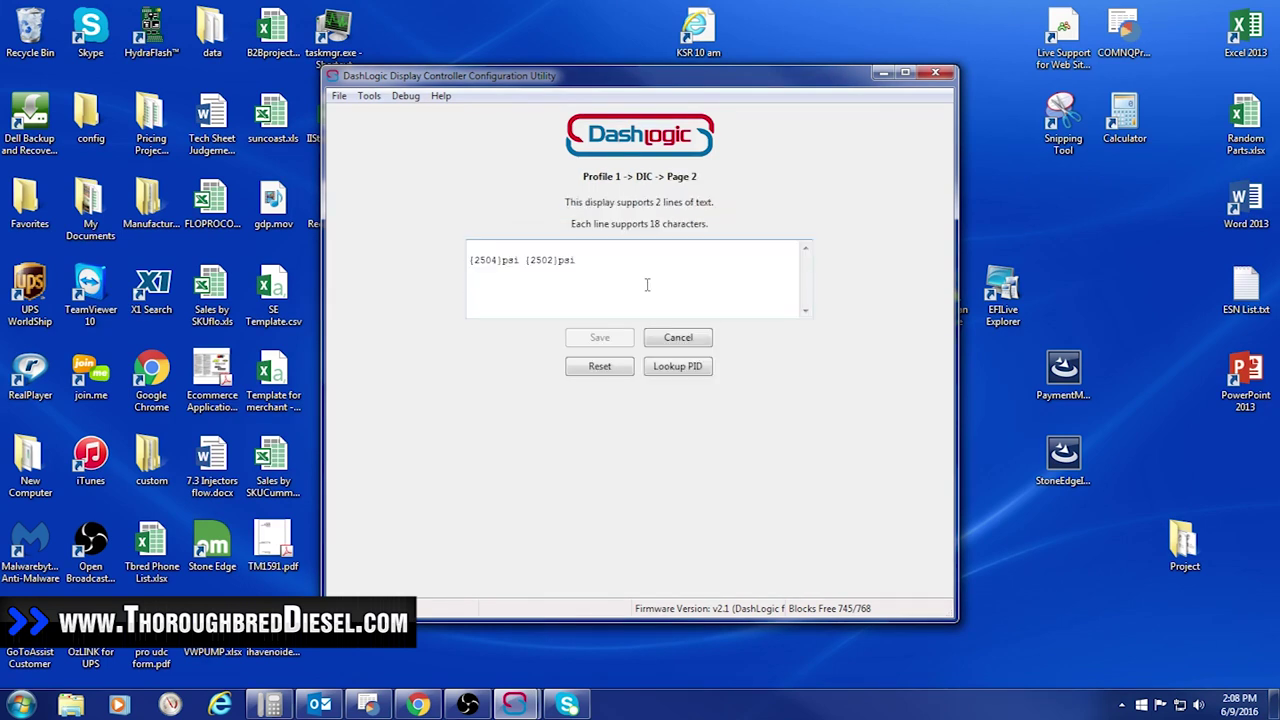
left_click(545, 247)
type("Fue ")
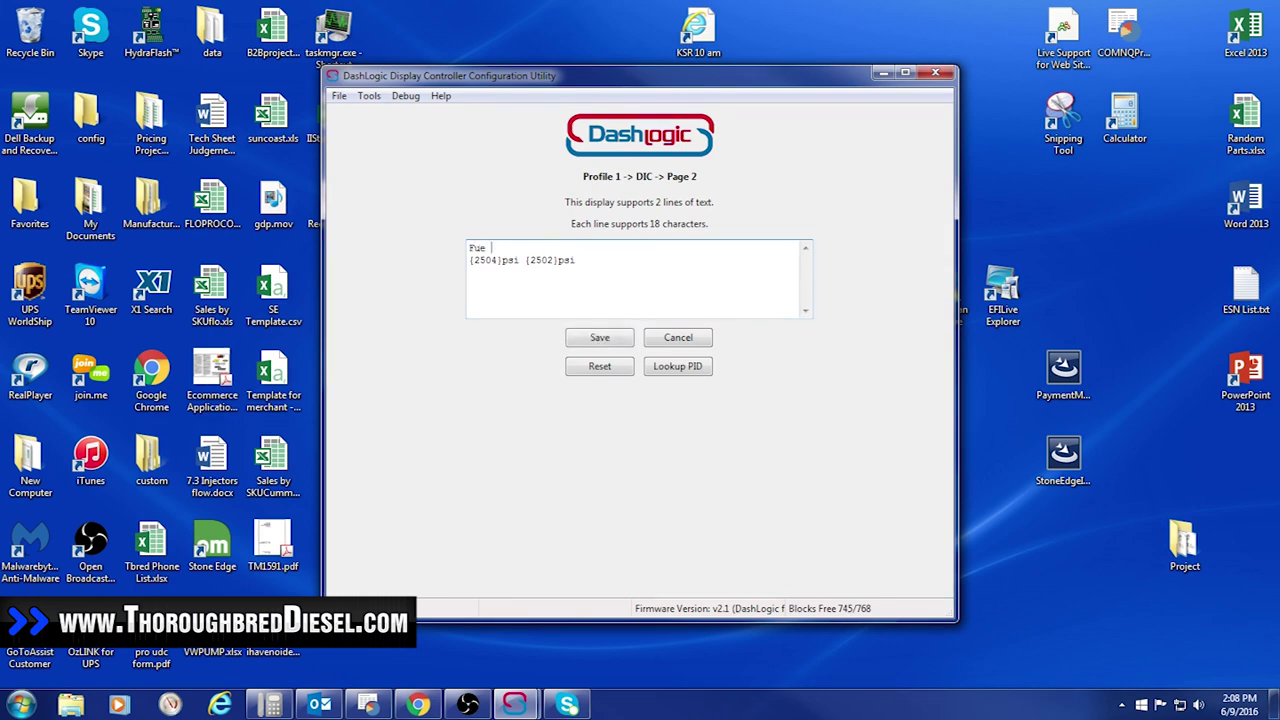
type("l Rail")
type("l")
key("shift+Home")
key("BackSpace")
type("Railpressur")
Prefix {2504}psi with "Act" and {2502}psi with "Des" on the second line, without periods, and save the page.
type("Act")
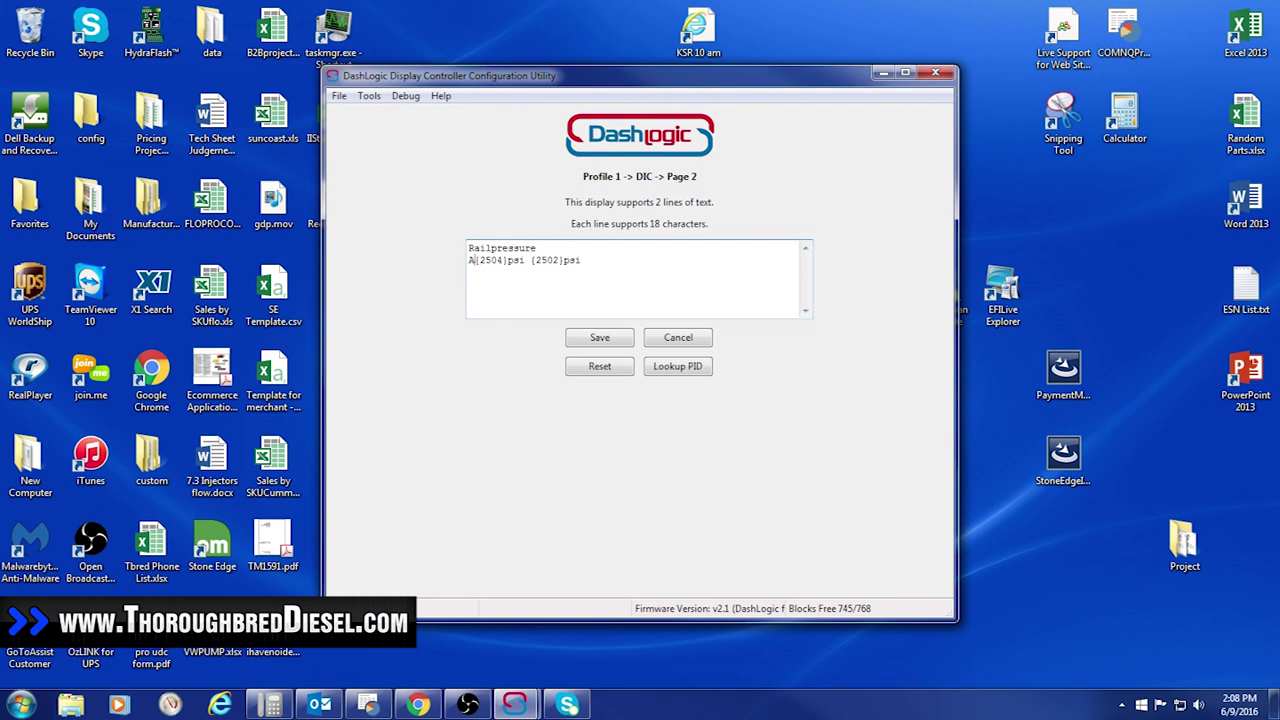
type(".Des")
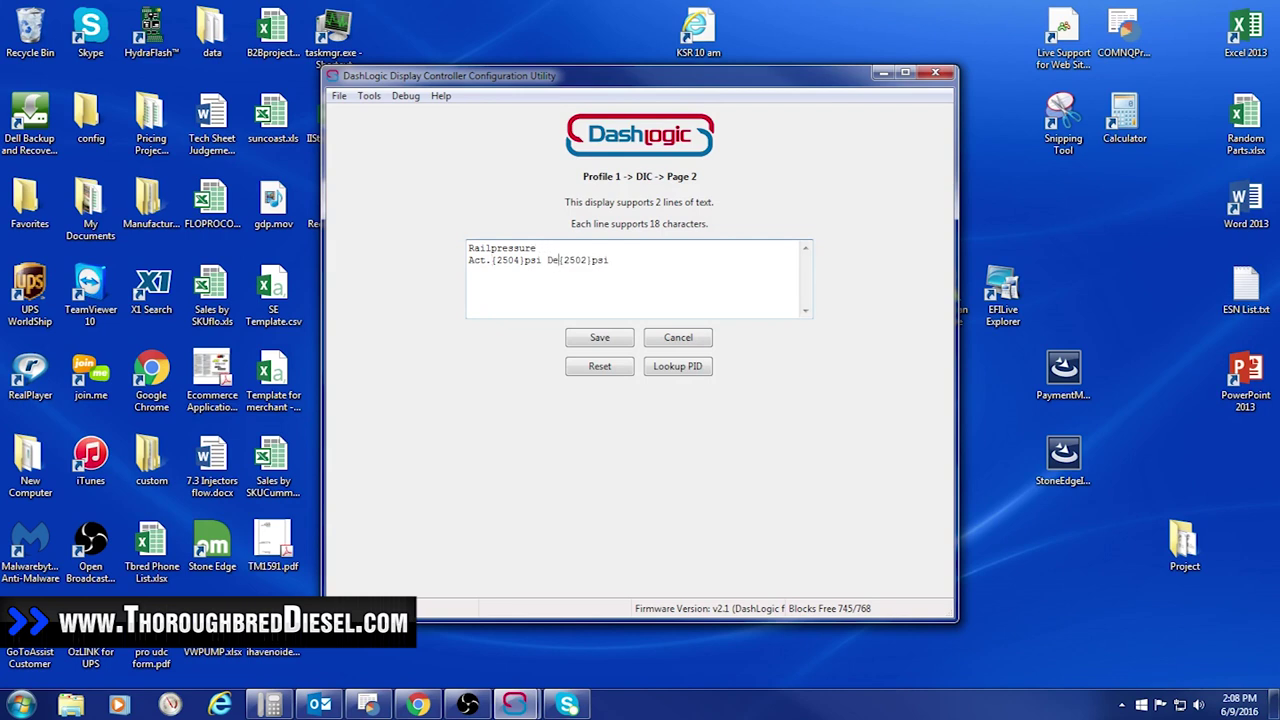
type(".")
key("BackSpace")
key("BackSpace")
left_click(598, 338)
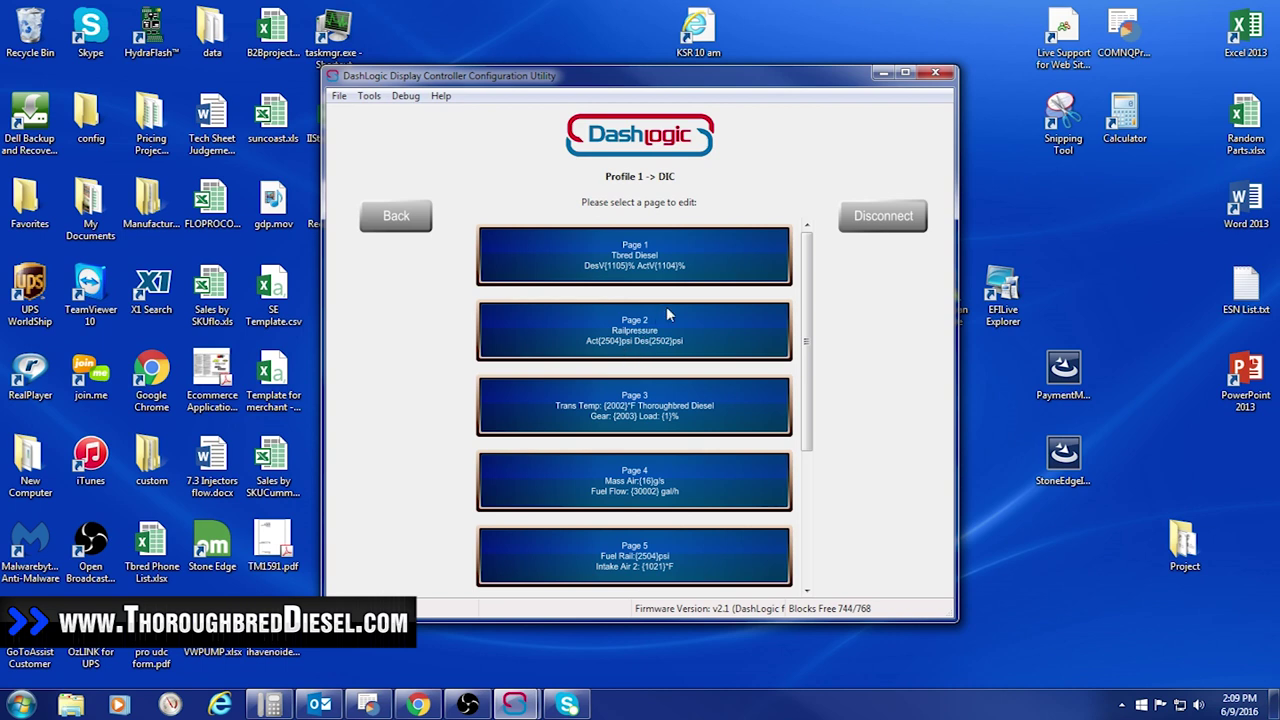
Enable Alarm 1 in Profile 1, make it audible and set its duration to 5 seconds.
left_click(397, 217)
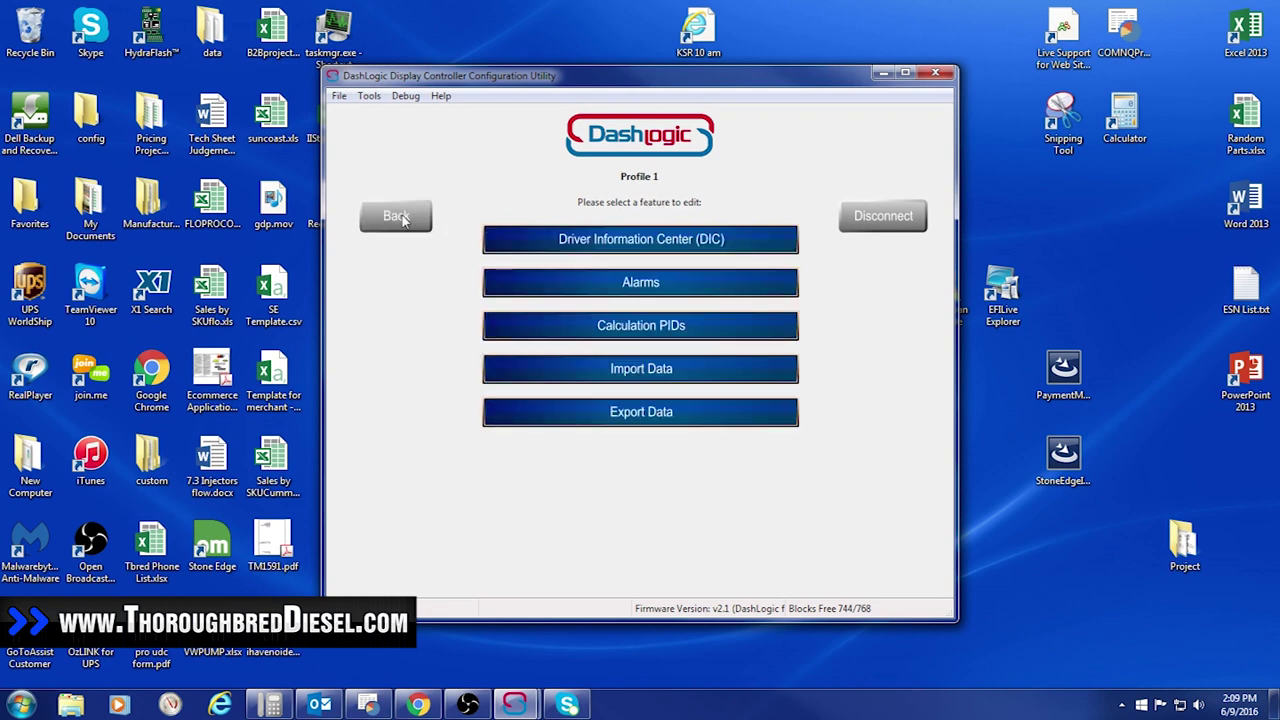
left_click(645, 289)
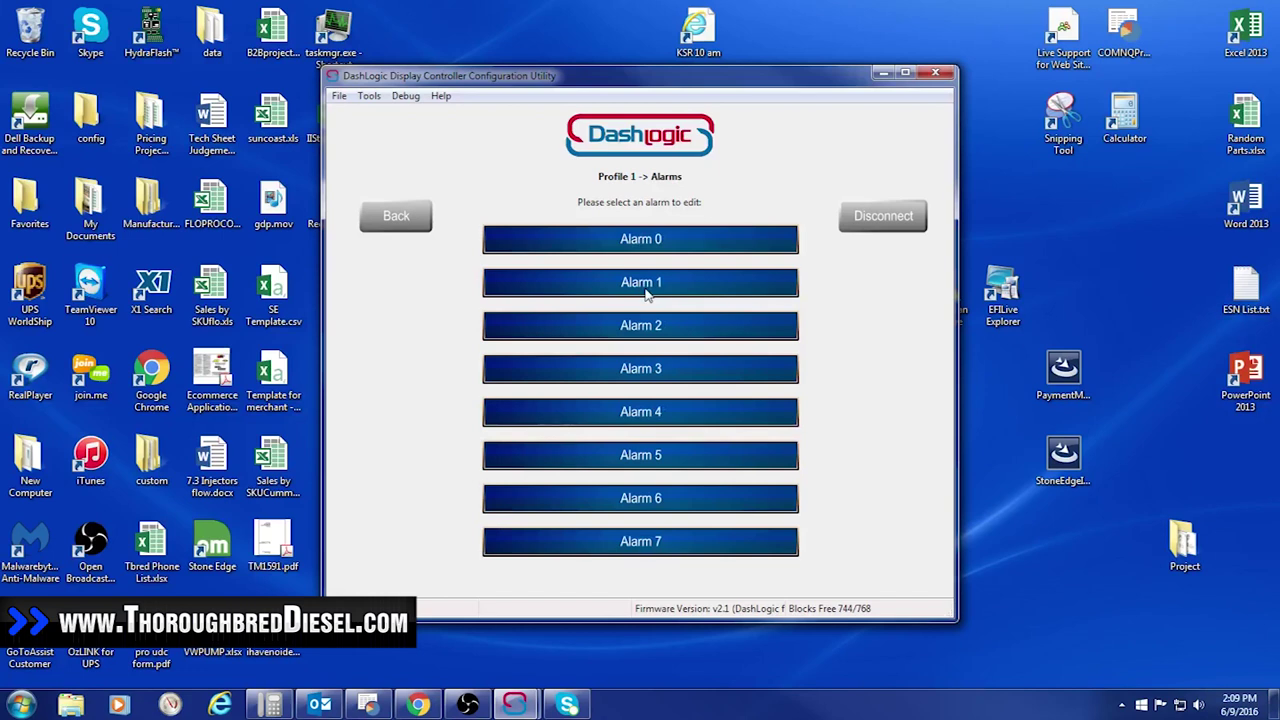
left_click(637, 290)
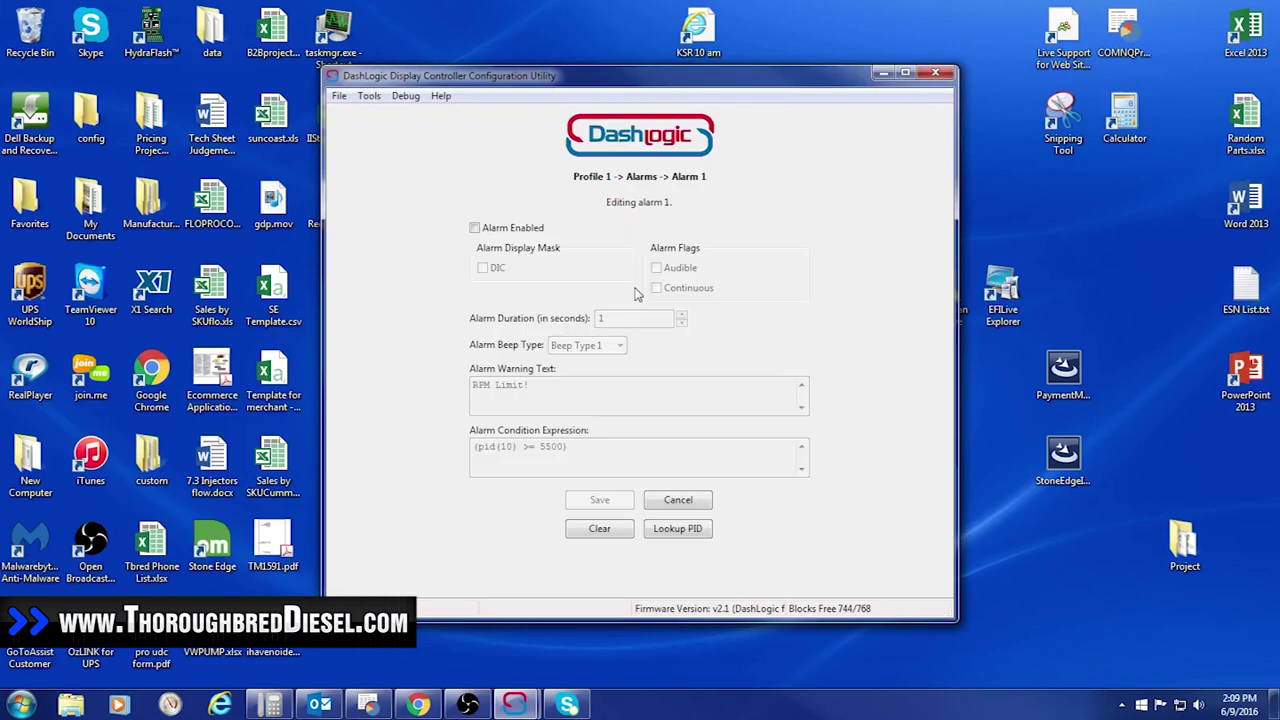
left_click(475, 228)
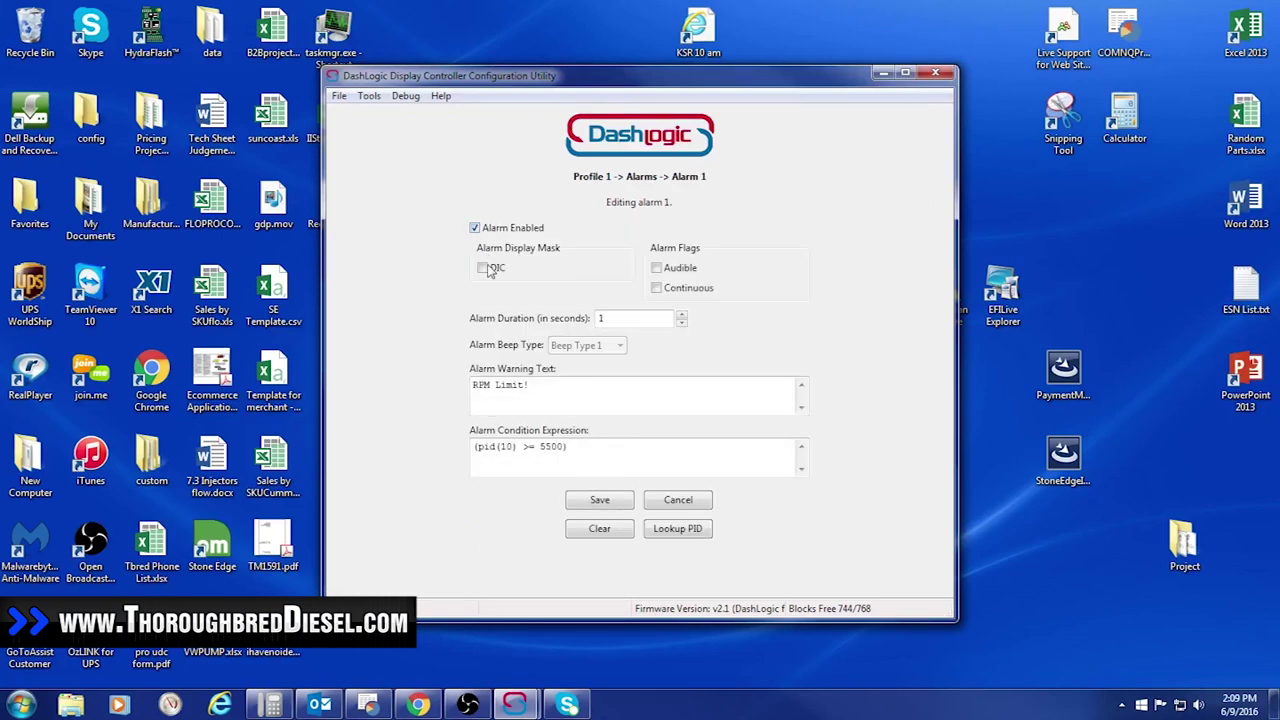
left_click(656, 268)
left_click(681, 314)
Look up the PID number for Fuel Rail Pressure in psi.
left_click(698, 532)
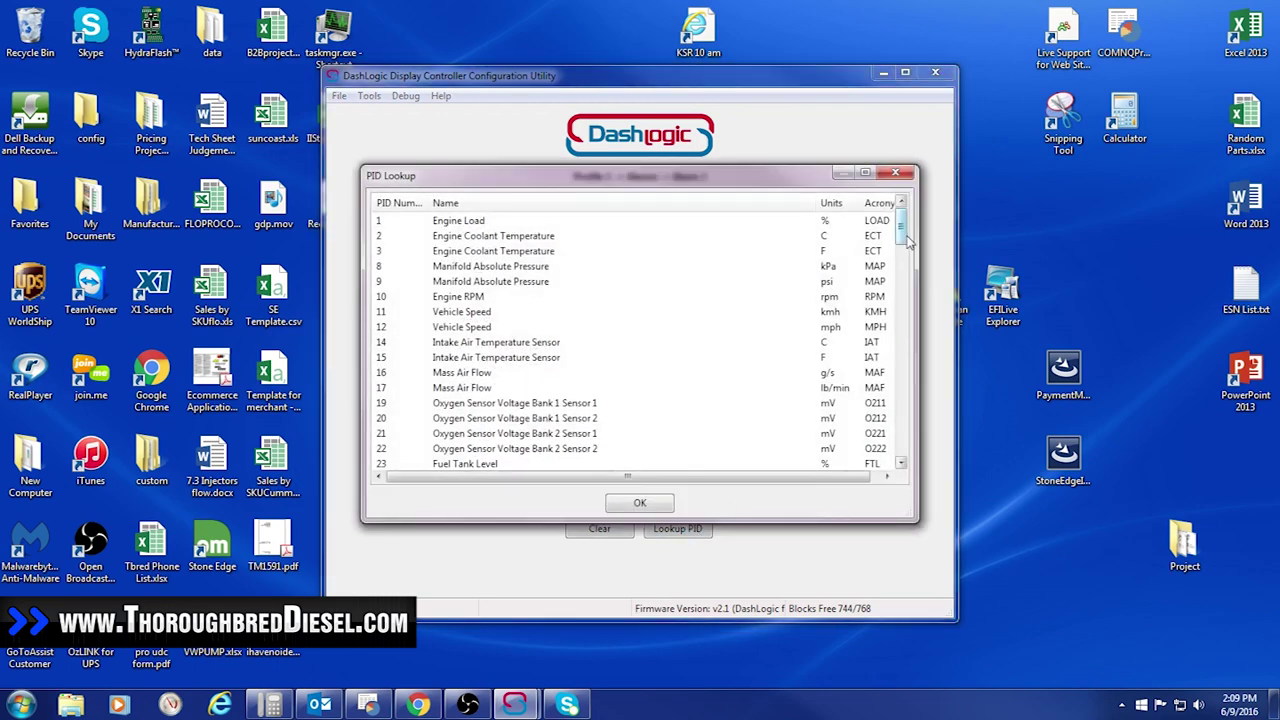
left_click_drag(902, 232, 925, 316)
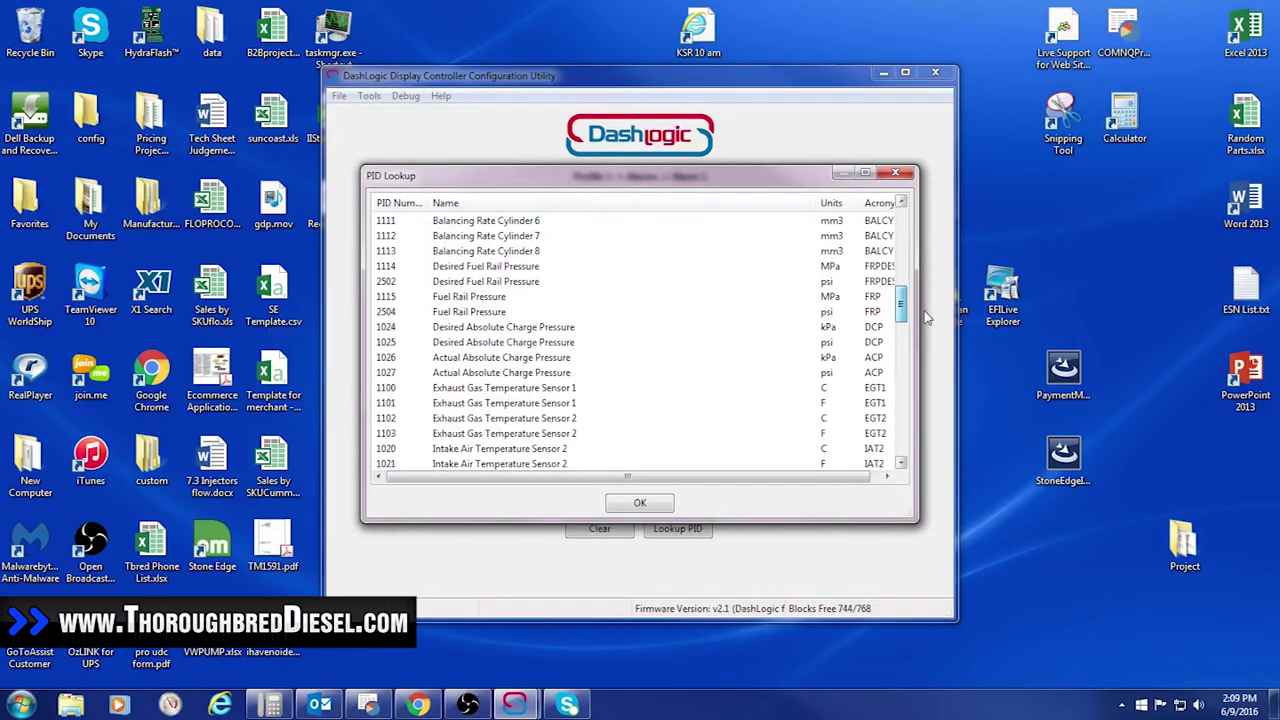
left_click(498, 313)
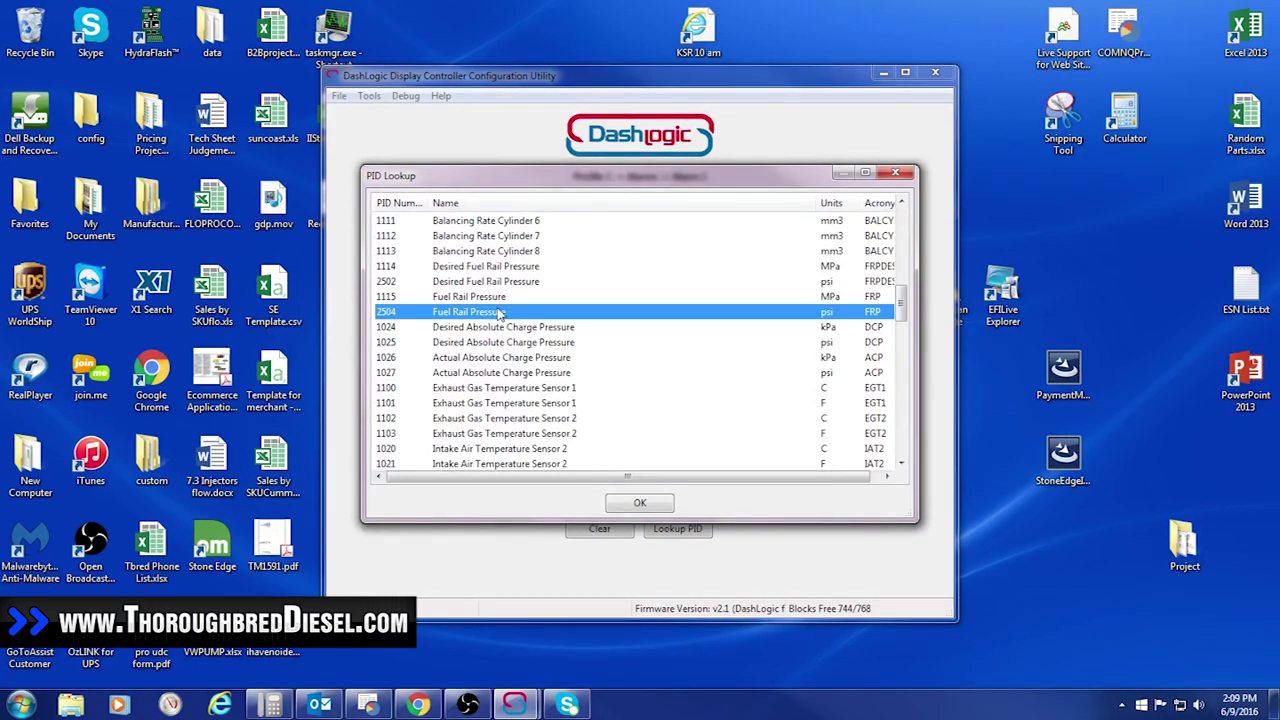
left_click(640, 503)
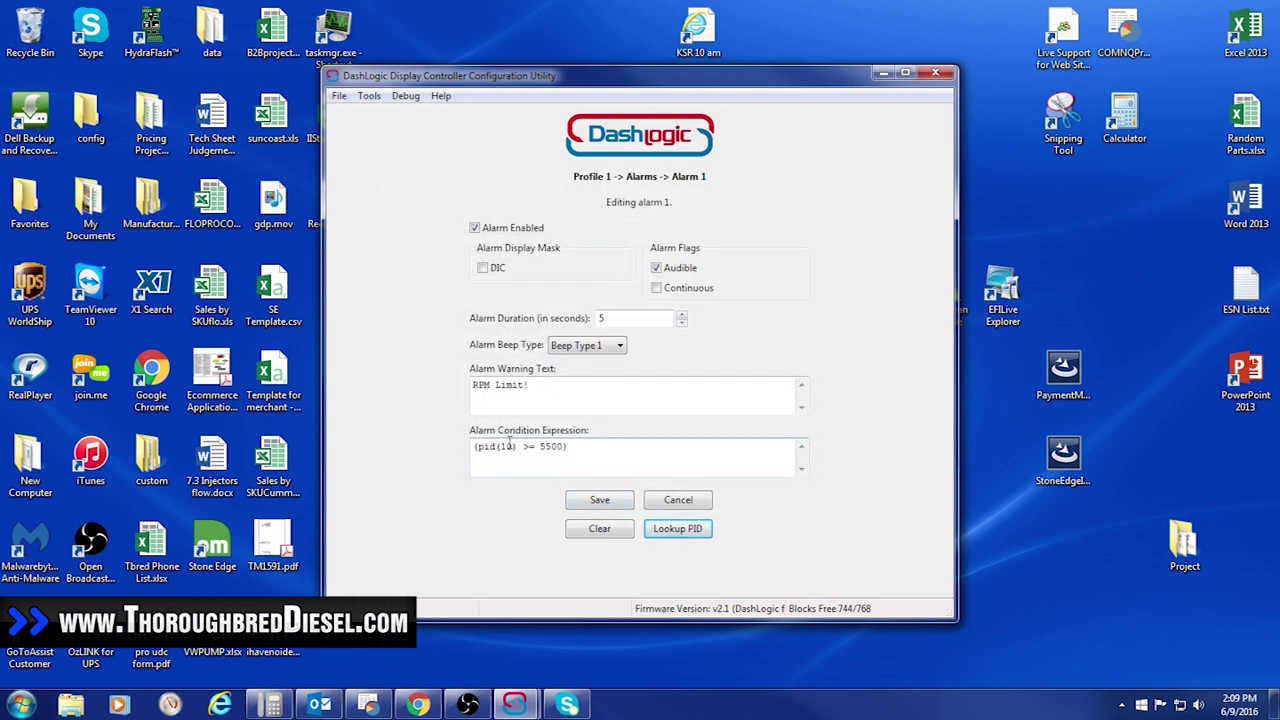
Set the threshold in Alarm 1's condition expression to 30000 and save the alarm.
left_click(562, 448)
type("38")
key("BackSpace")
type("0000")
left_click(607, 500)
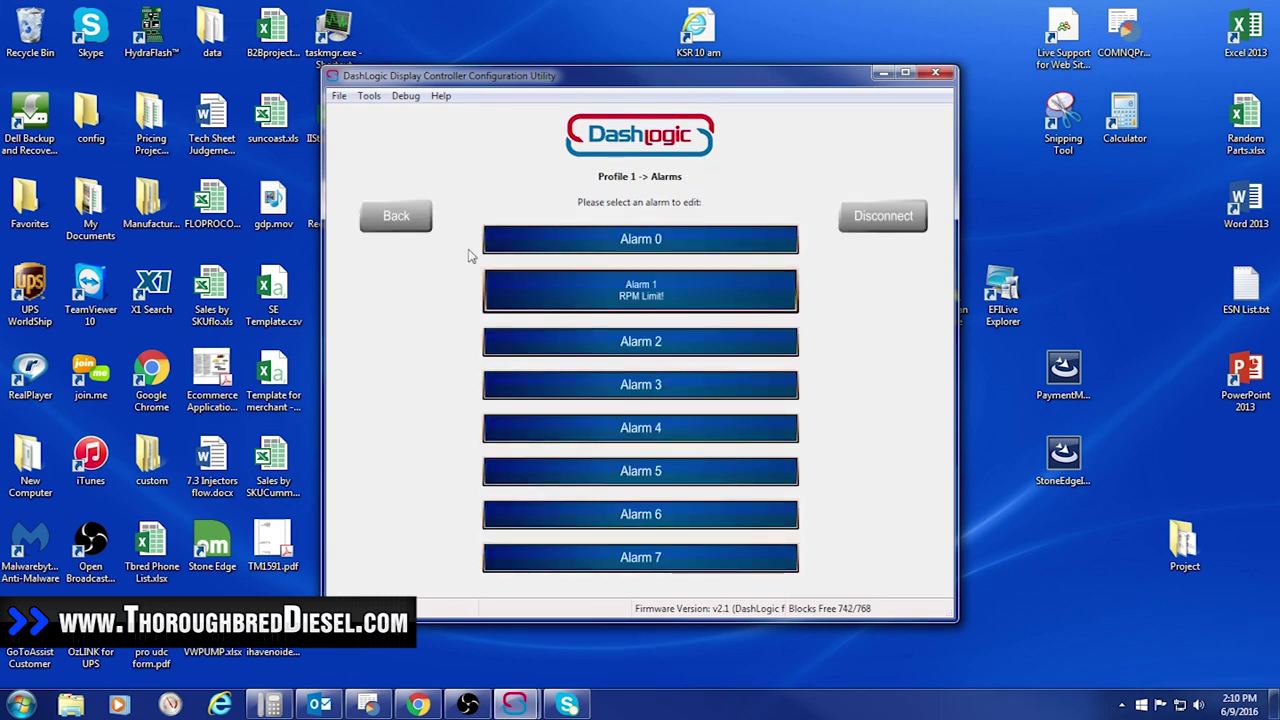
Change Alarm 1's warning text to "Railpressure Limit!" and enable DIC in its display mask.
left_click(616, 300)
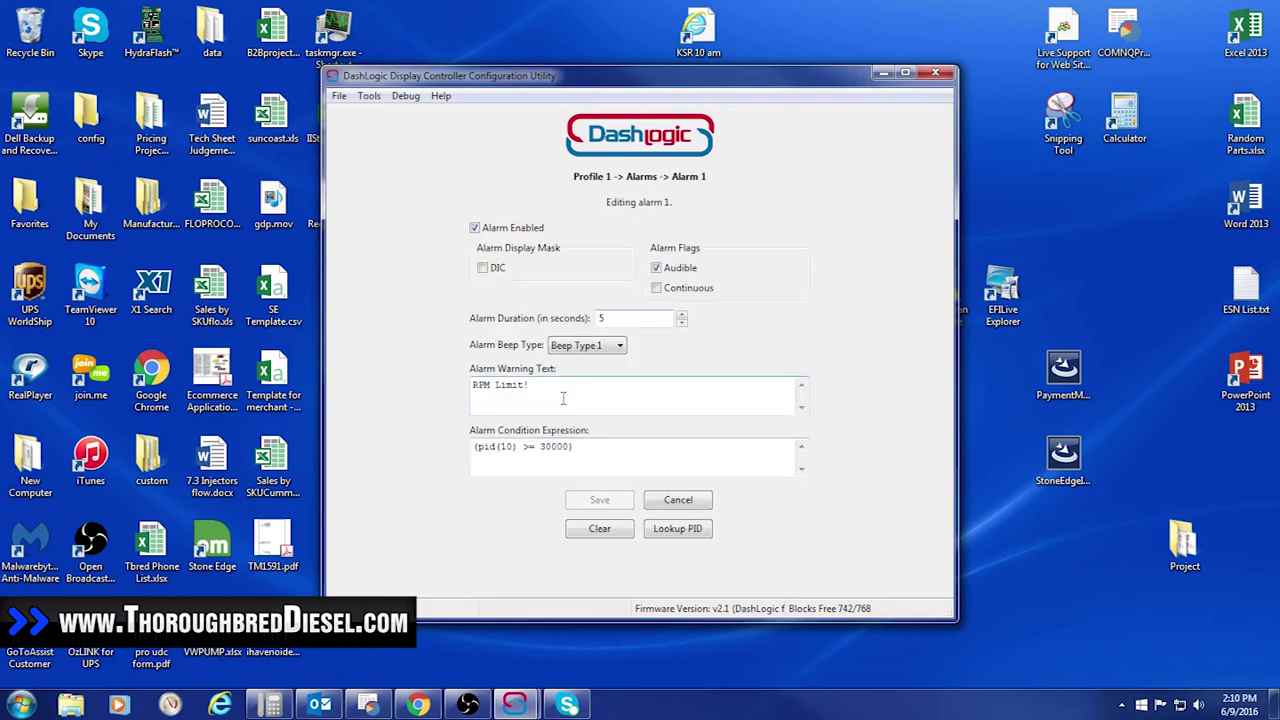
left_click(488, 384)
key("BackSpace")
key("BackSpace")
type("ailpres")
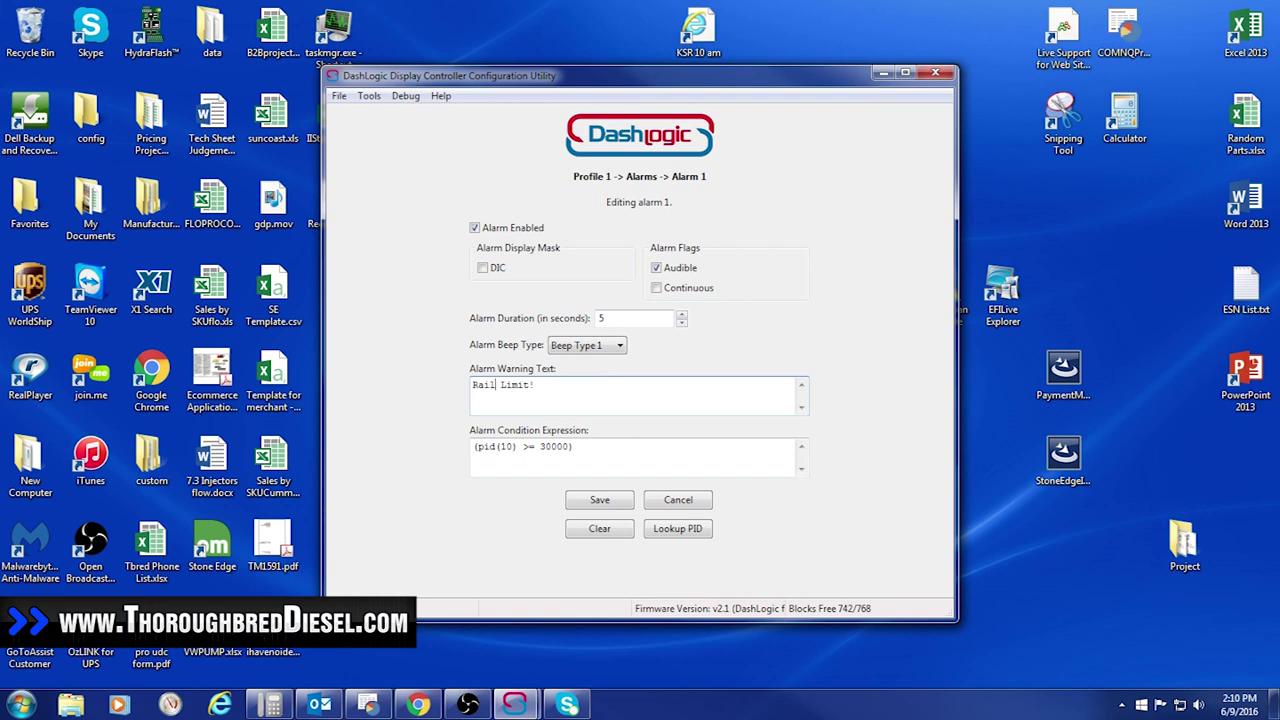
type("sure")
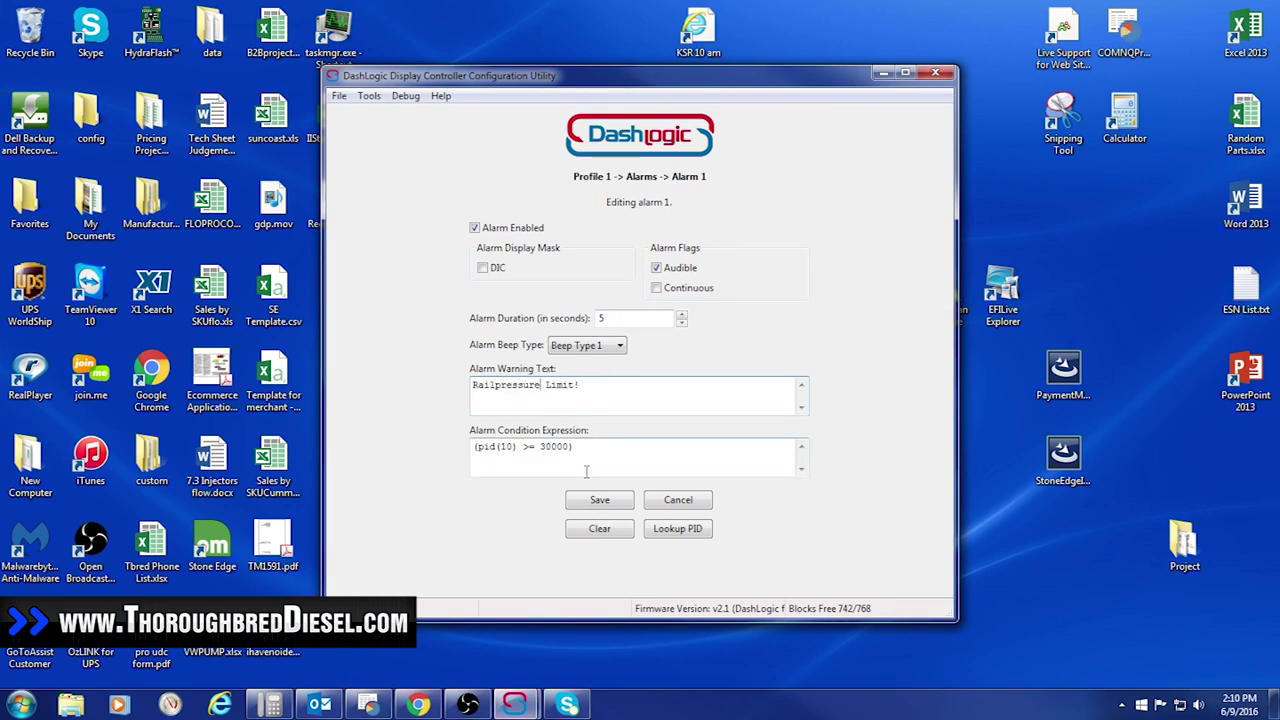
left_click(484, 268)
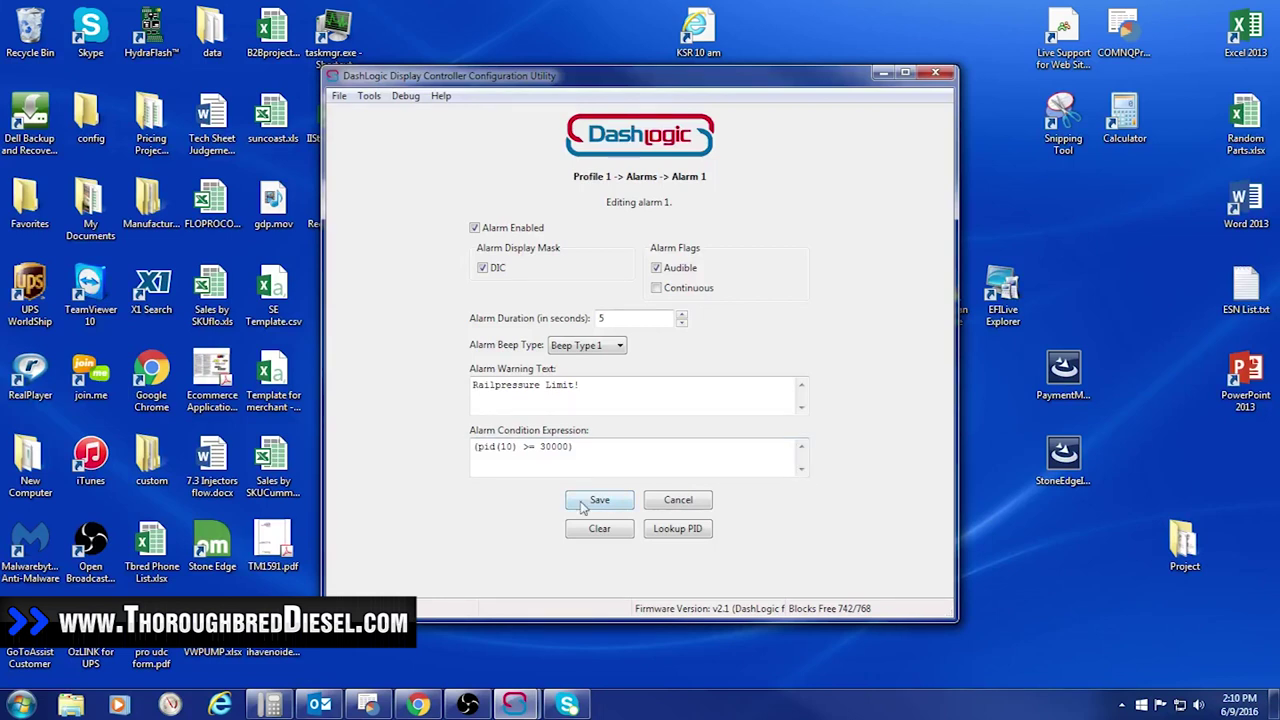
Look up the psi Fuel Rail Pressure PID, set the PID in Alarm 1's condition expression to 2504 and save the alarm.
left_click(655, 528)
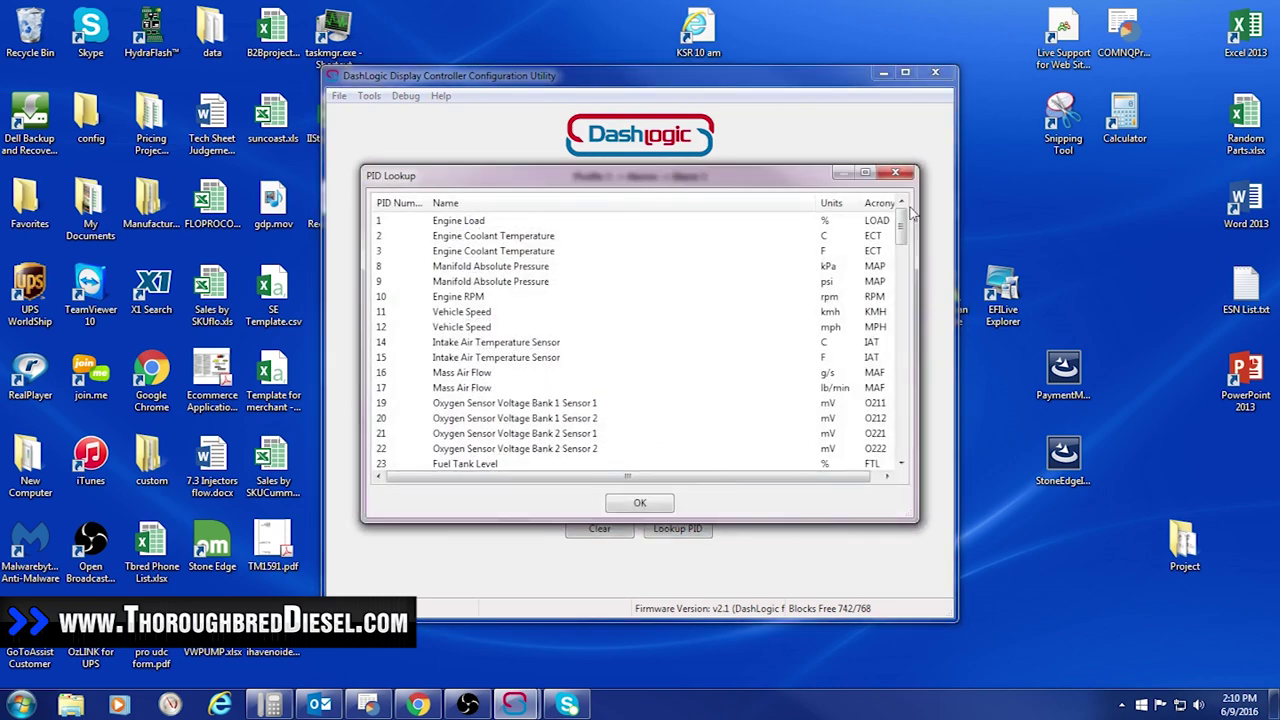
left_click_drag(902, 245, 915, 308)
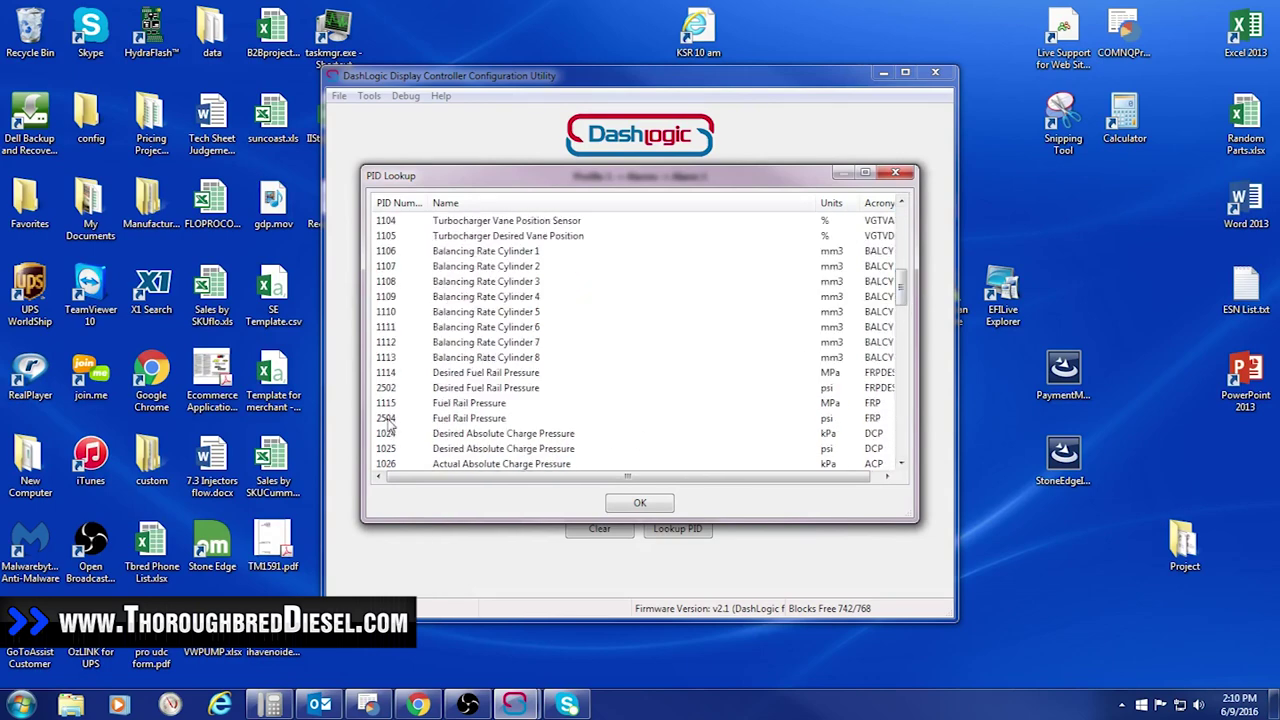
left_click(640, 503)
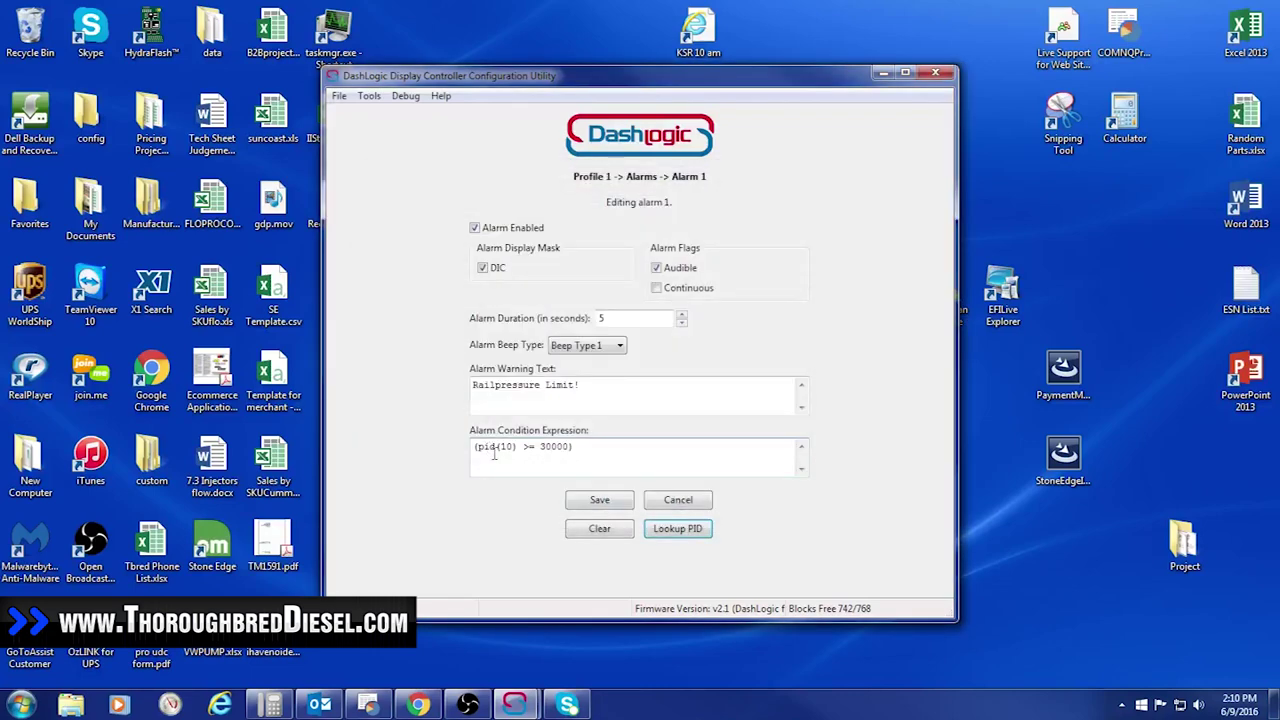
left_click(511, 446)
key("BackSpace")
key("BackSpace")
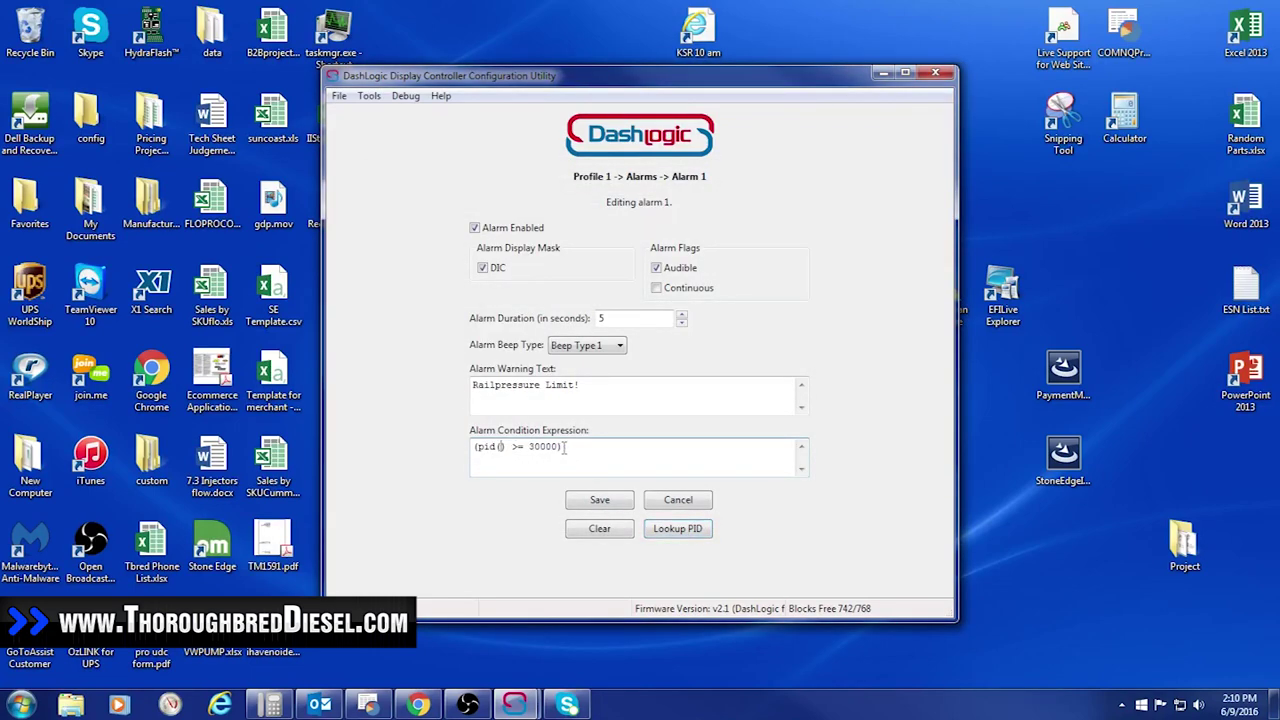
type("2504")
left_click(601, 499)
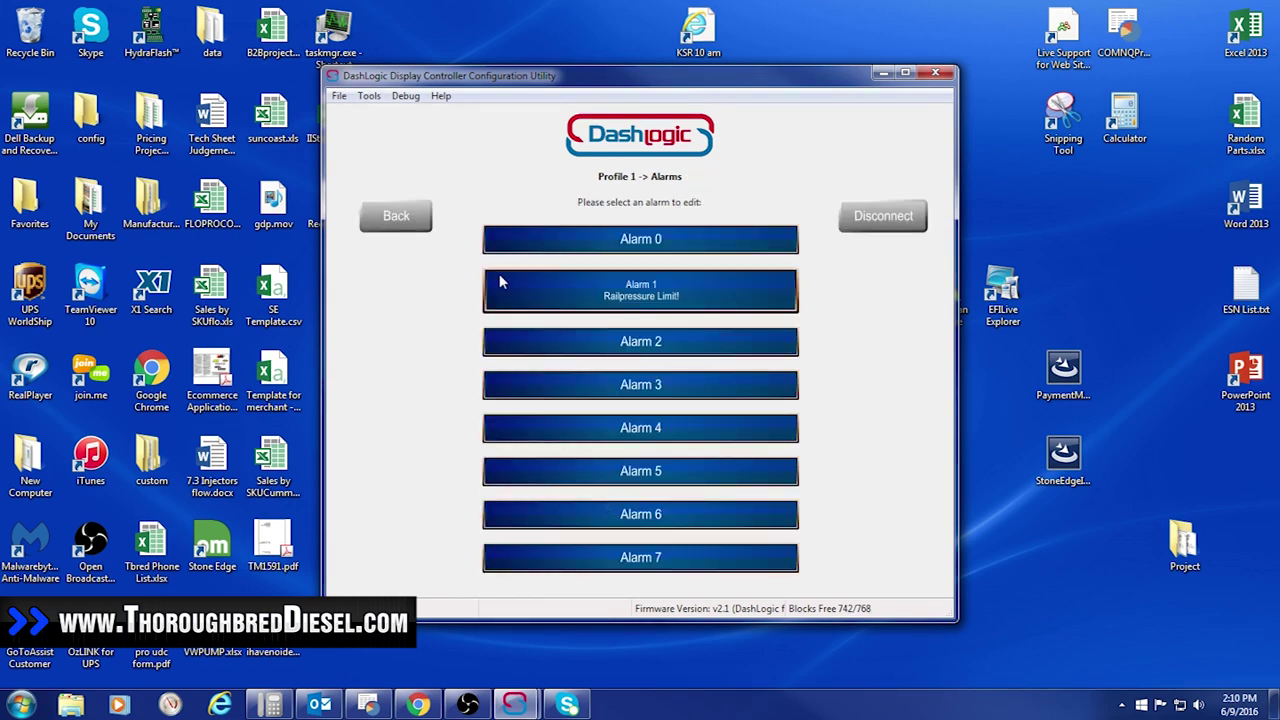
Leave Profile 1's alarm list and disconnect from the DashLogic device.
left_click(418, 226)
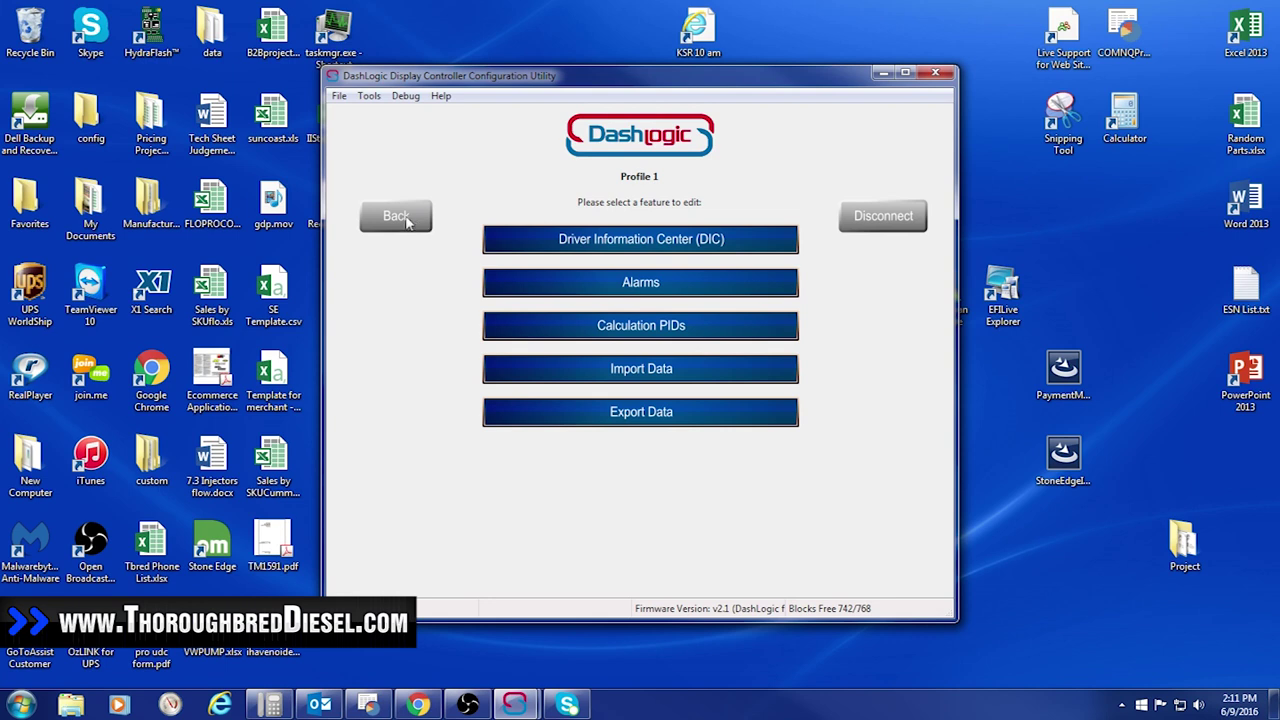
left_click(886, 218)
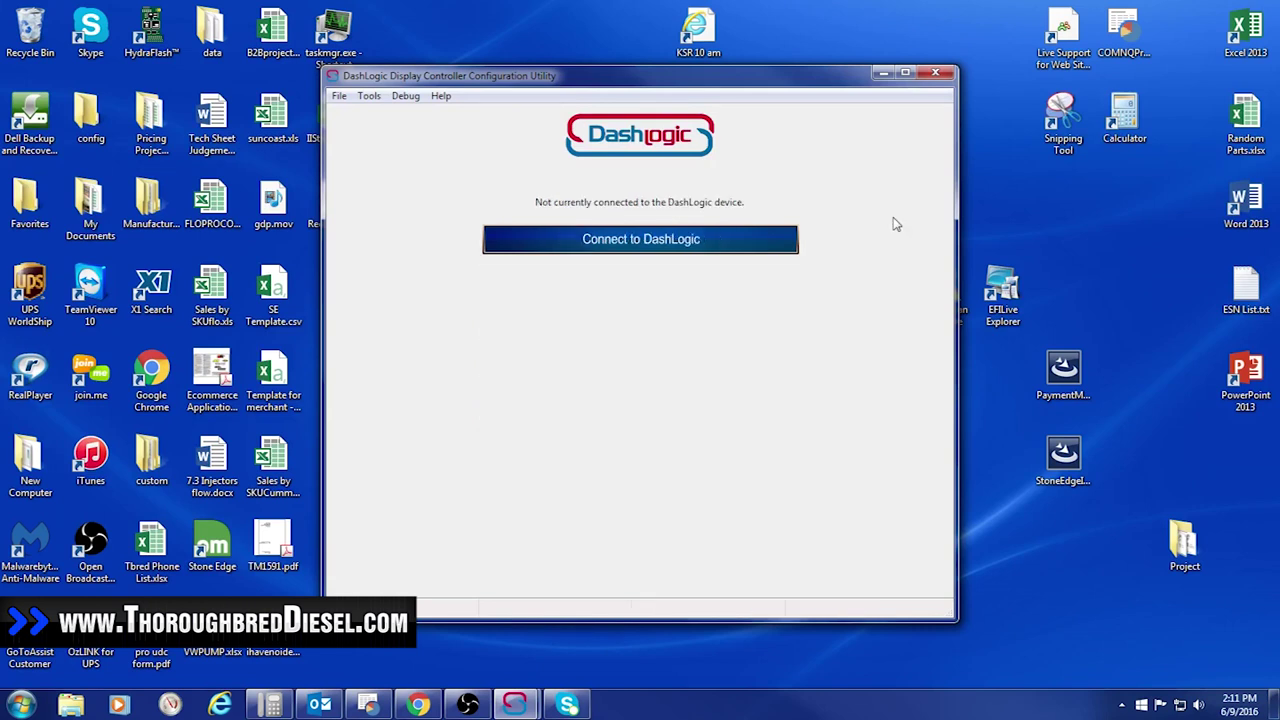